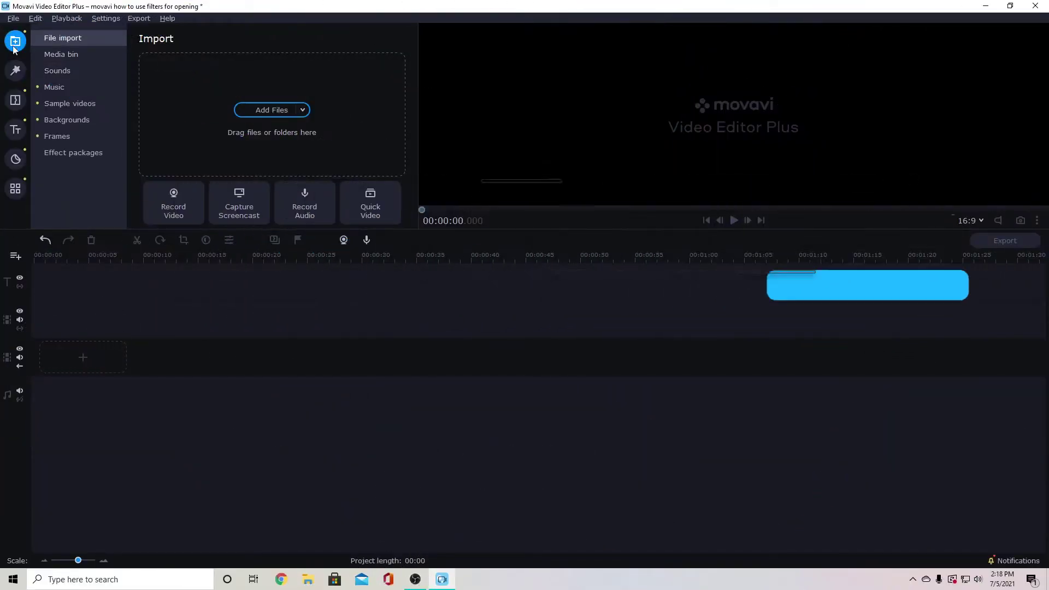
Browse the Featured and Noise filter categories, then go back to the Media Bin
click(16, 71)
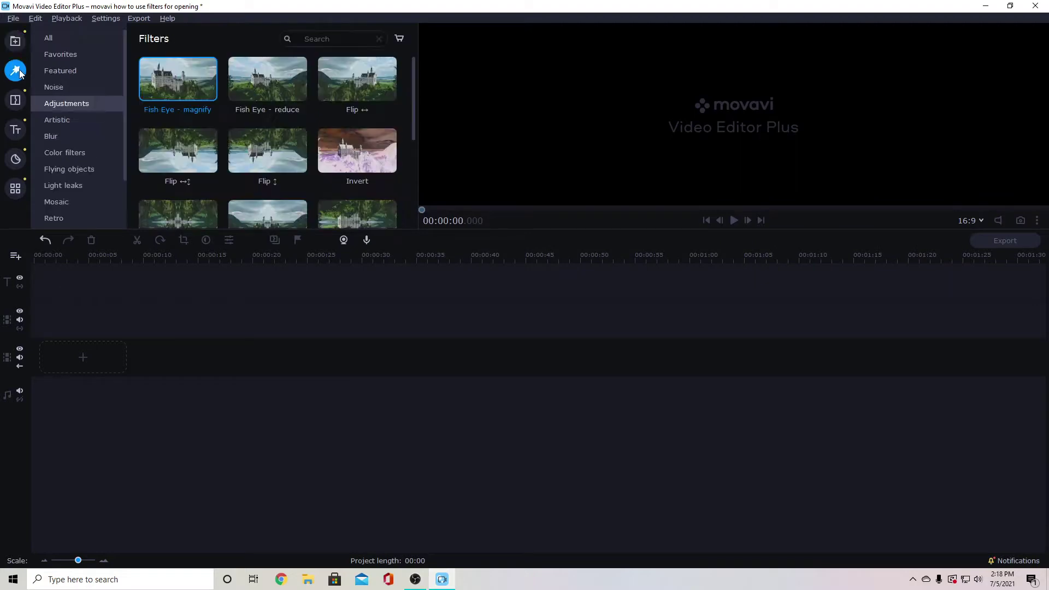
scroll(65, 85, down, 3)
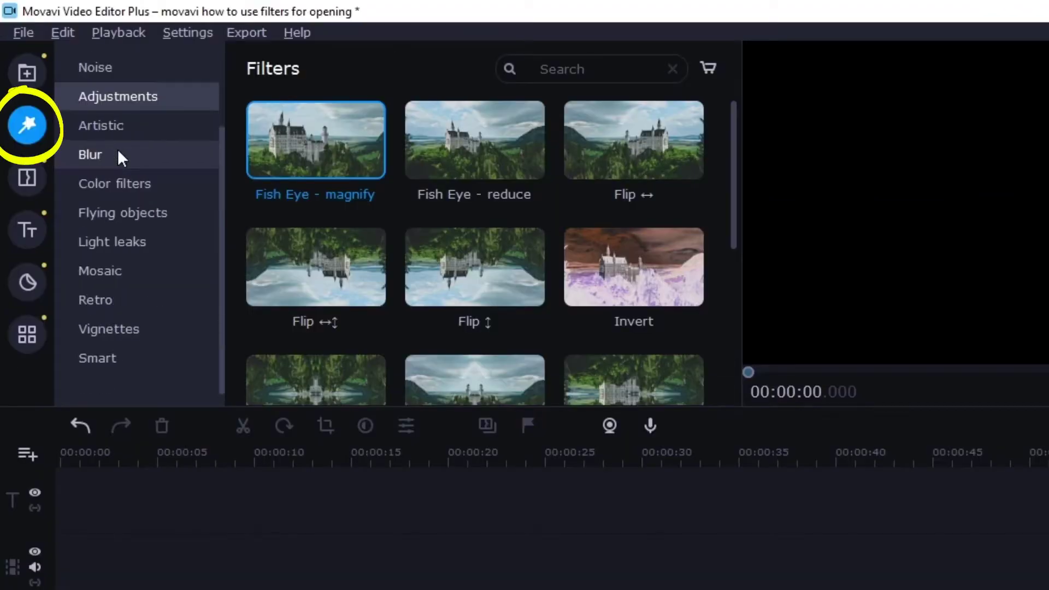
scroll(126, 235, up, 3)
click(149, 116)
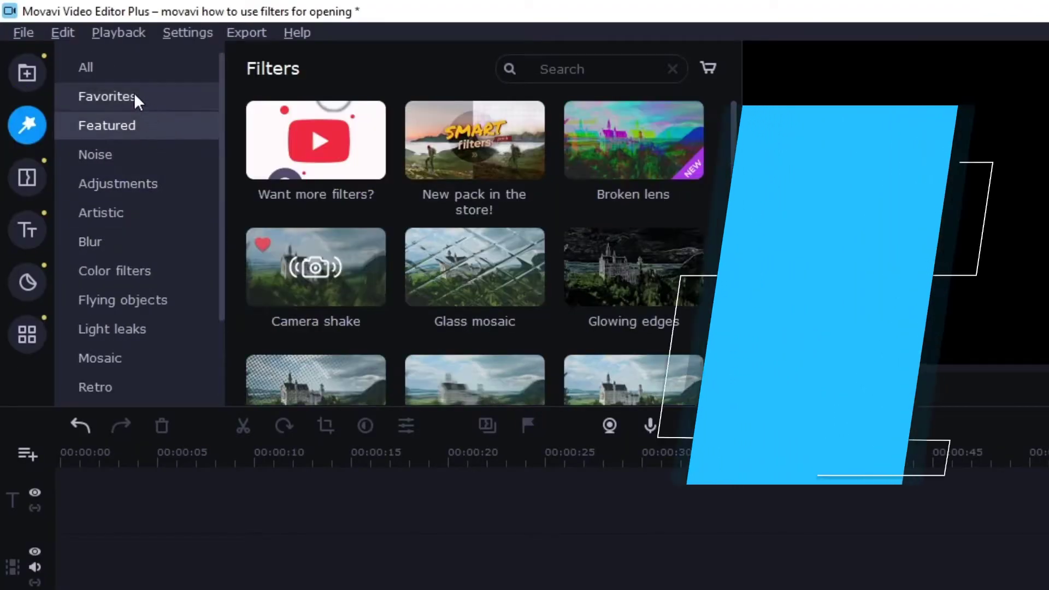
click(139, 156)
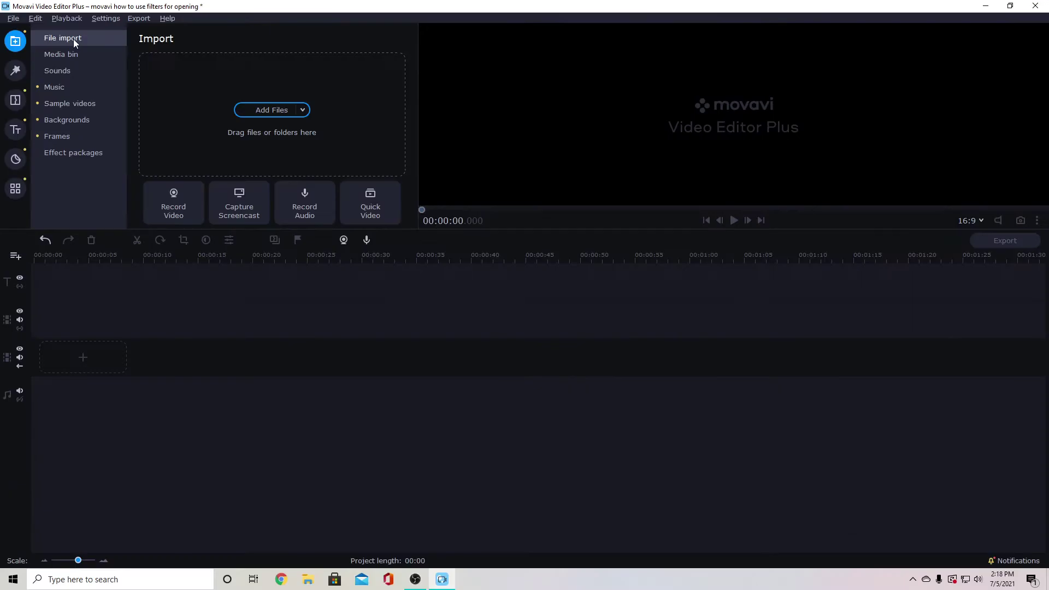
click(36, 73)
Put HS045.mov at the start of the timeline and move the playhead to 00:00:13.600
click(76, 54)
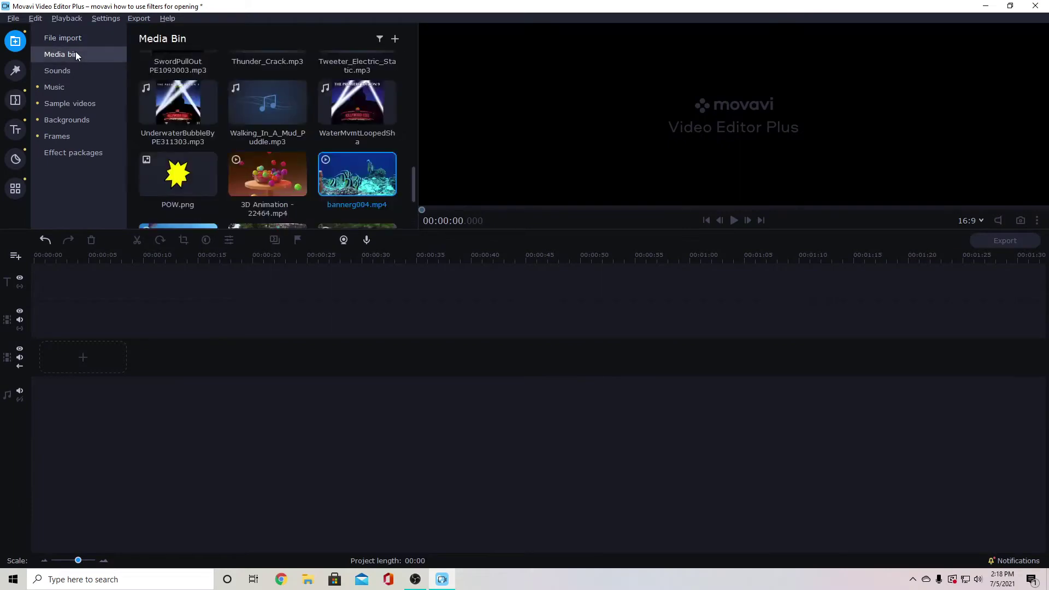
scroll(225, 121, down, 3)
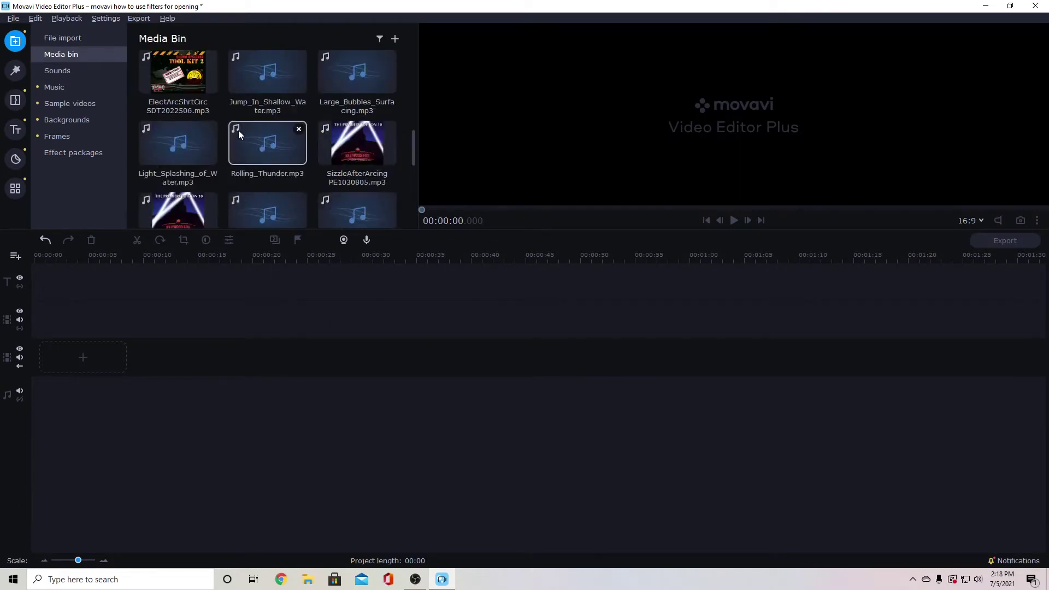
scroll(239, 130, down, 5)
drag(259, 123, 112, 389)
drag(142, 260, 182, 255)
click(9, 75)
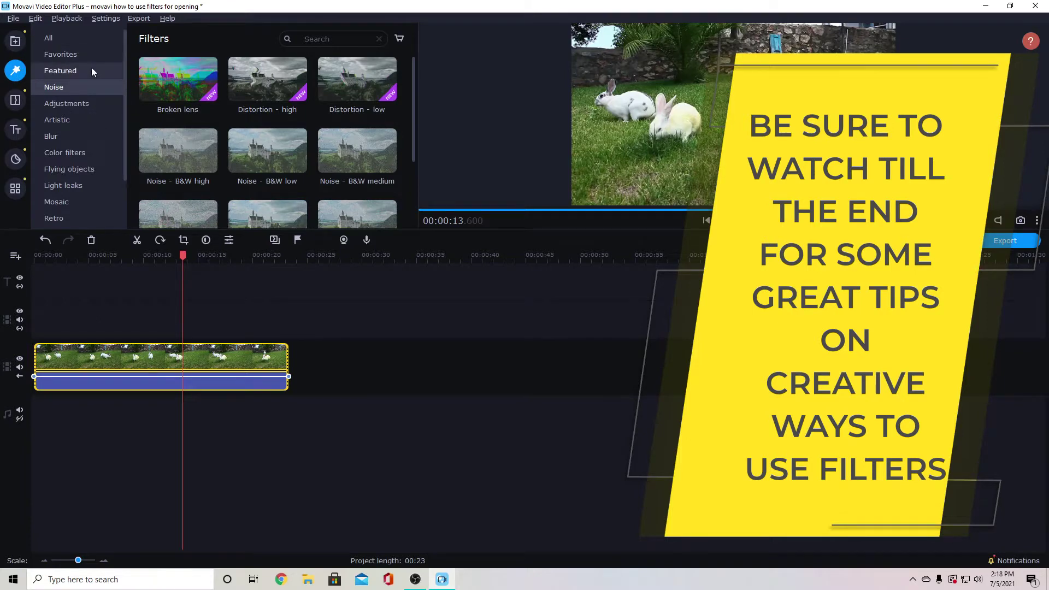
Apply the Featured filter Old movie - vignette to the HS045.mov clip
click(106, 74)
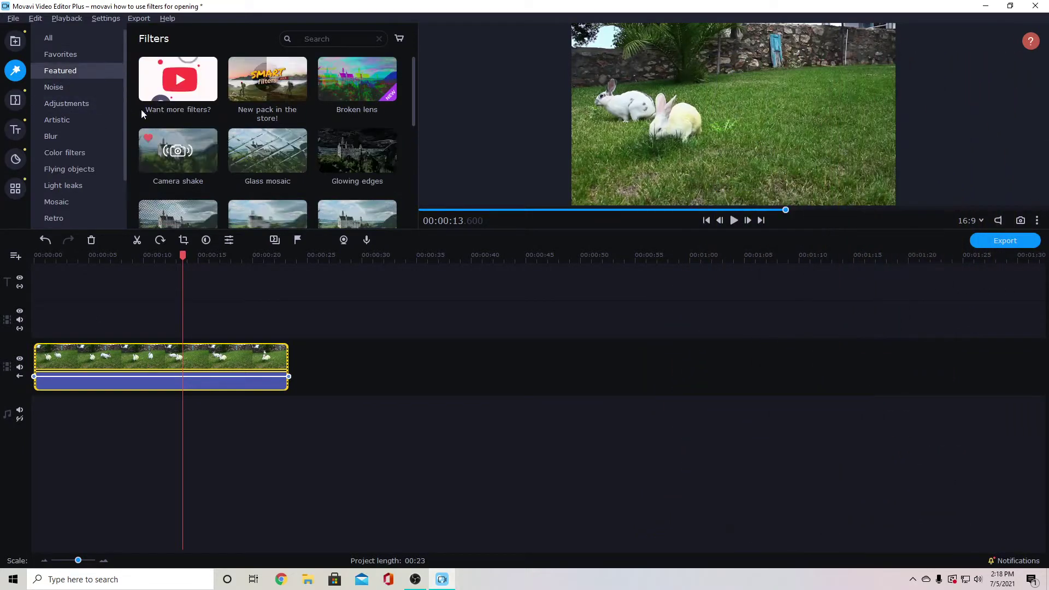
scroll(281, 157, down, 1)
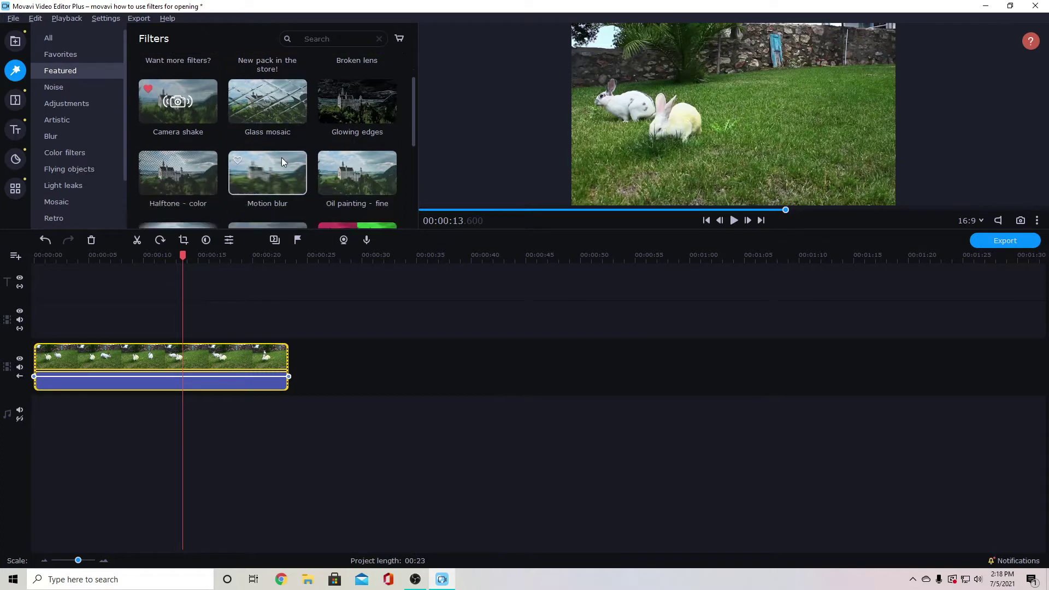
scroll(280, 158, down, 2)
scroll(281, 155, down, 1)
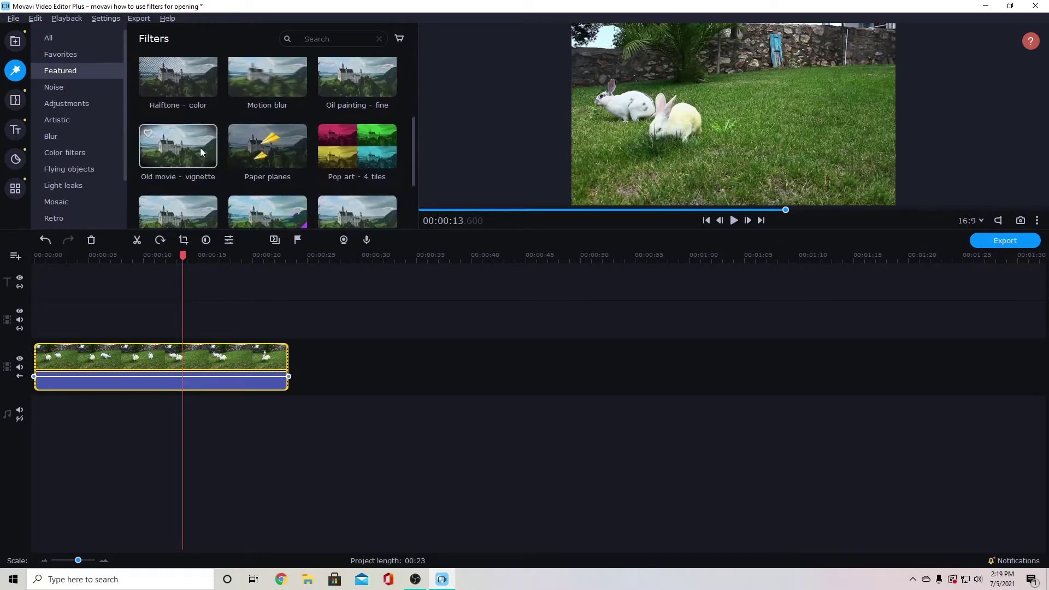
scroll(200, 147, down, 2)
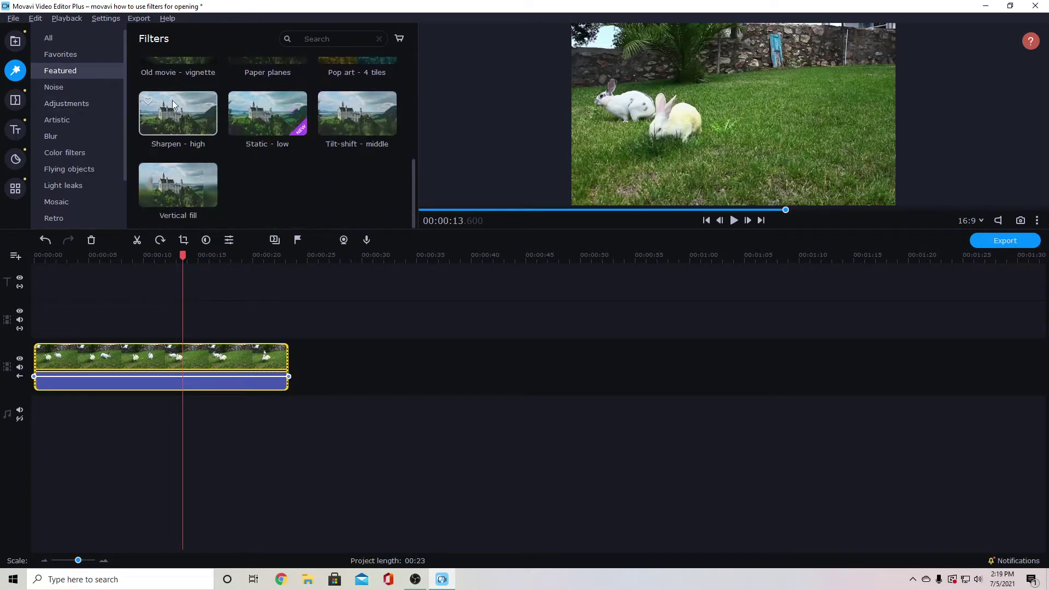
scroll(172, 100, up, 1)
drag(191, 109, 65, 358)
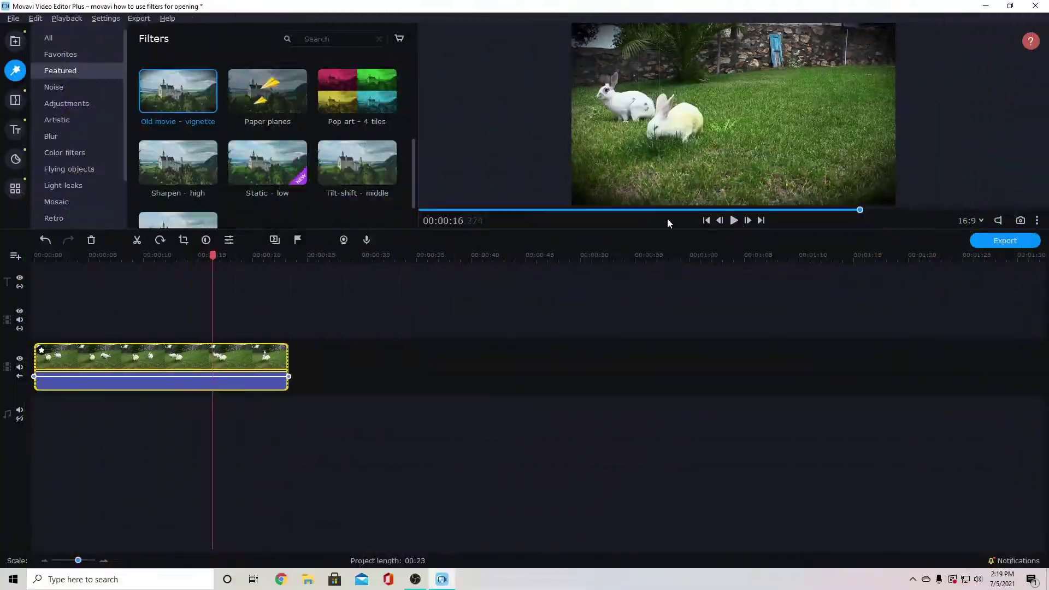
click(60, 170)
Apply the Ghosts filter to the bunny clip, preview it, and check its applied effects
drag(238, 162, 87, 362)
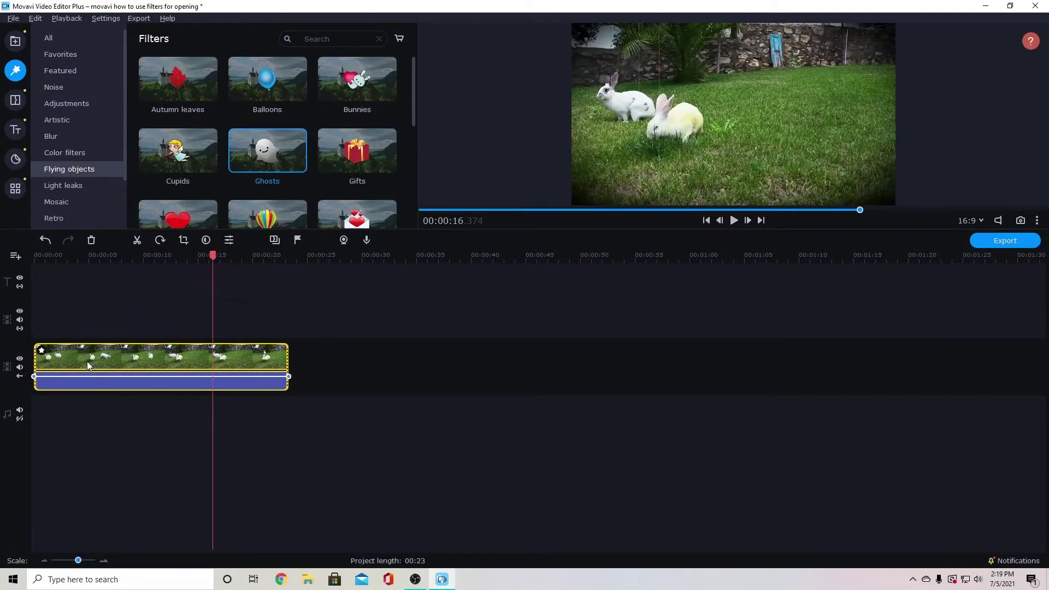
click(736, 221)
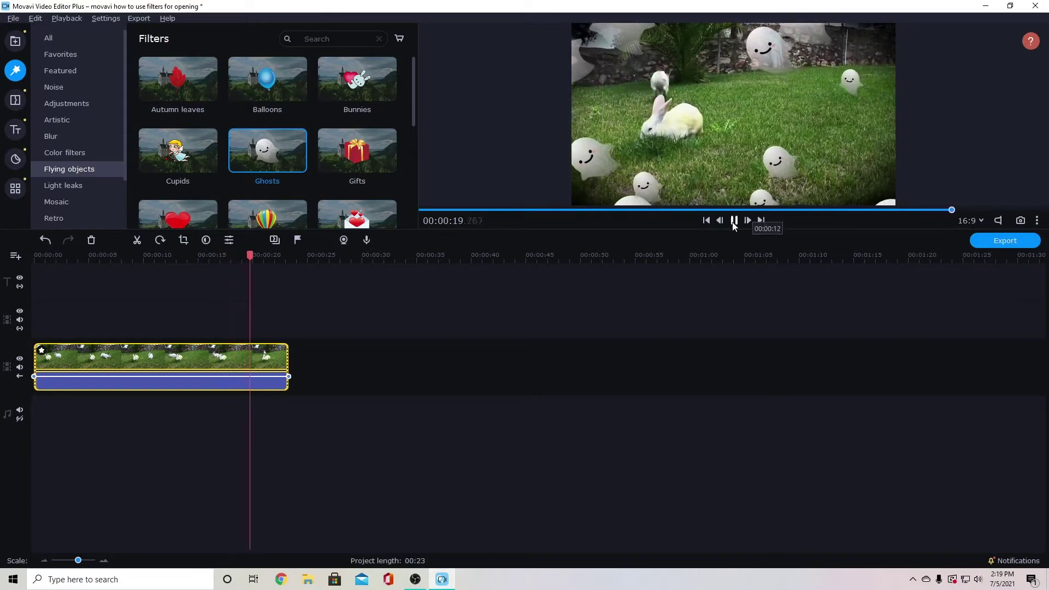
click(733, 220)
click(44, 351)
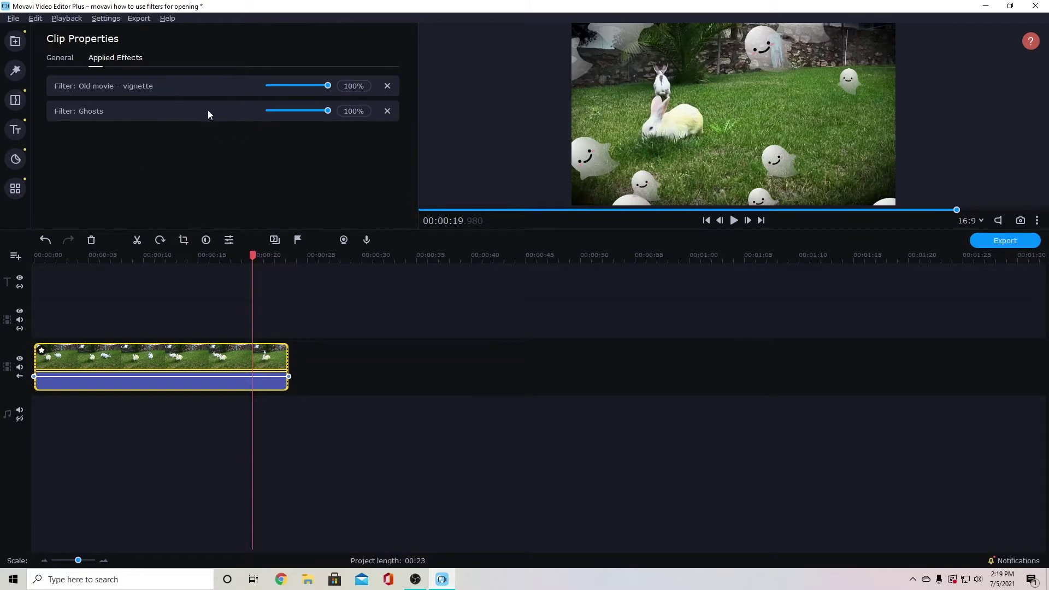
click(56, 59)
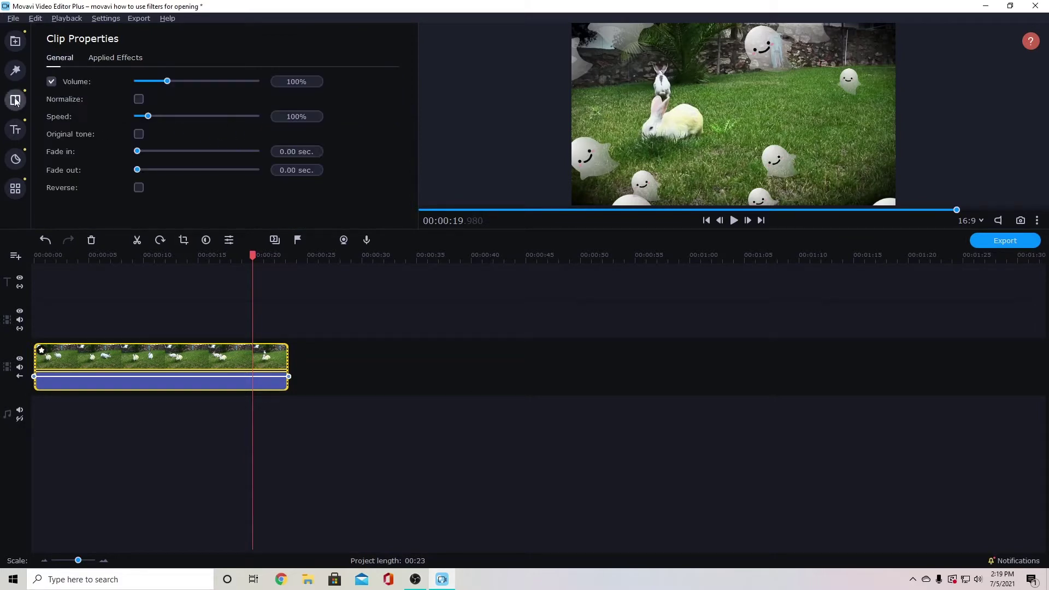
Replace Ghosts with the Cupids flying-objects filter on the bunny clip
click(15, 70)
drag(175, 158, 124, 366)
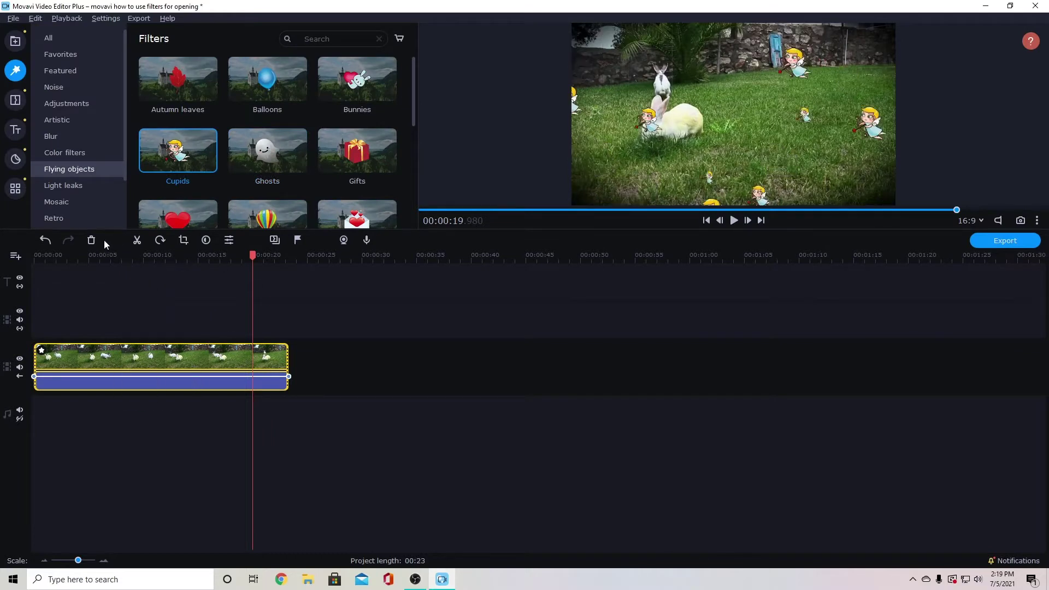
click(99, 254)
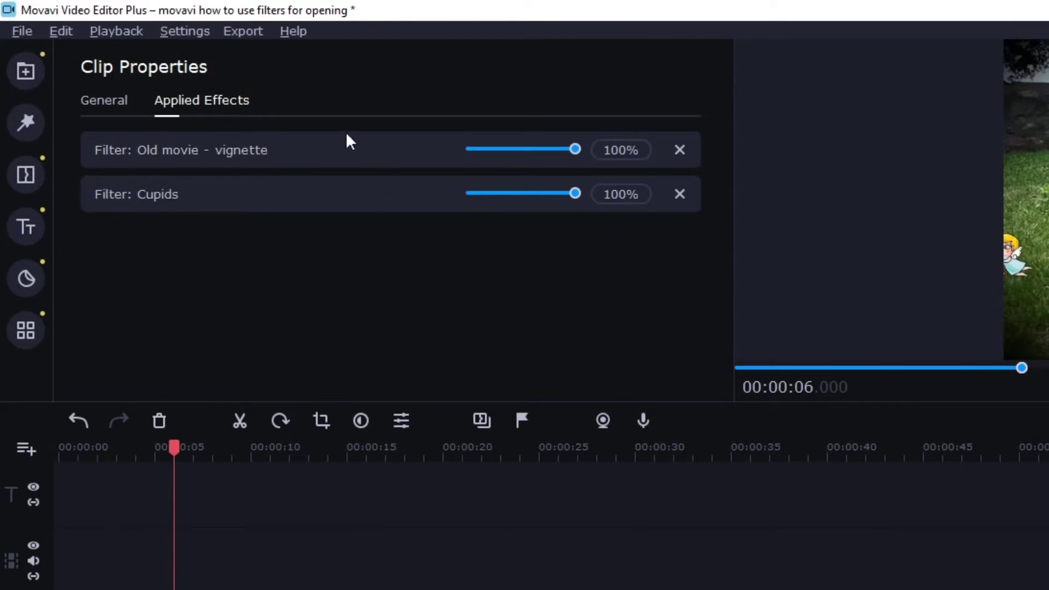
Delete Old movie - vignette from Applied Effects and adjust the Cupids slider to 52%
click(680, 149)
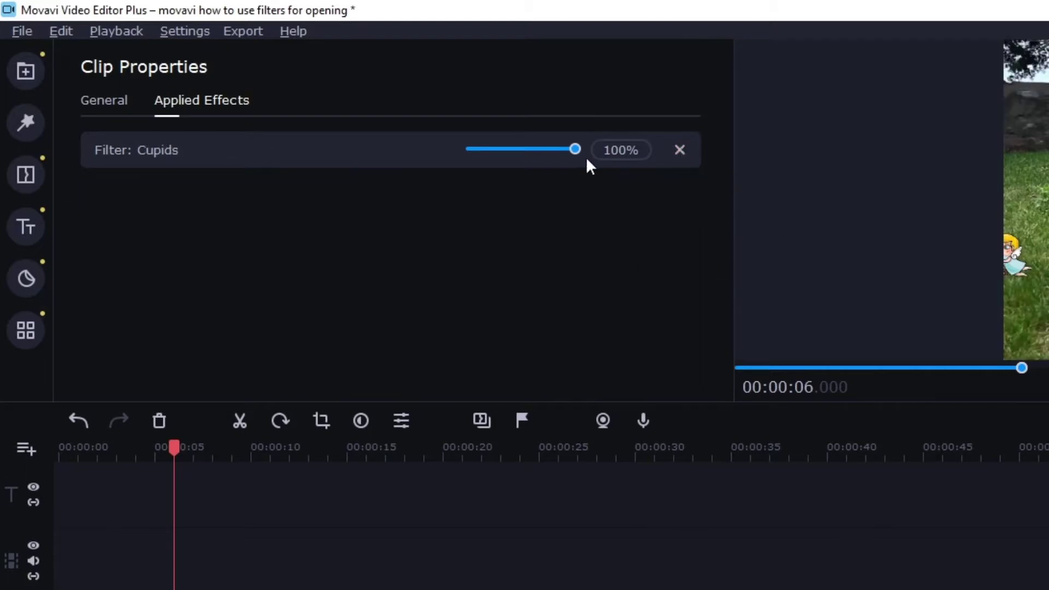
drag(575, 149, 508, 150)
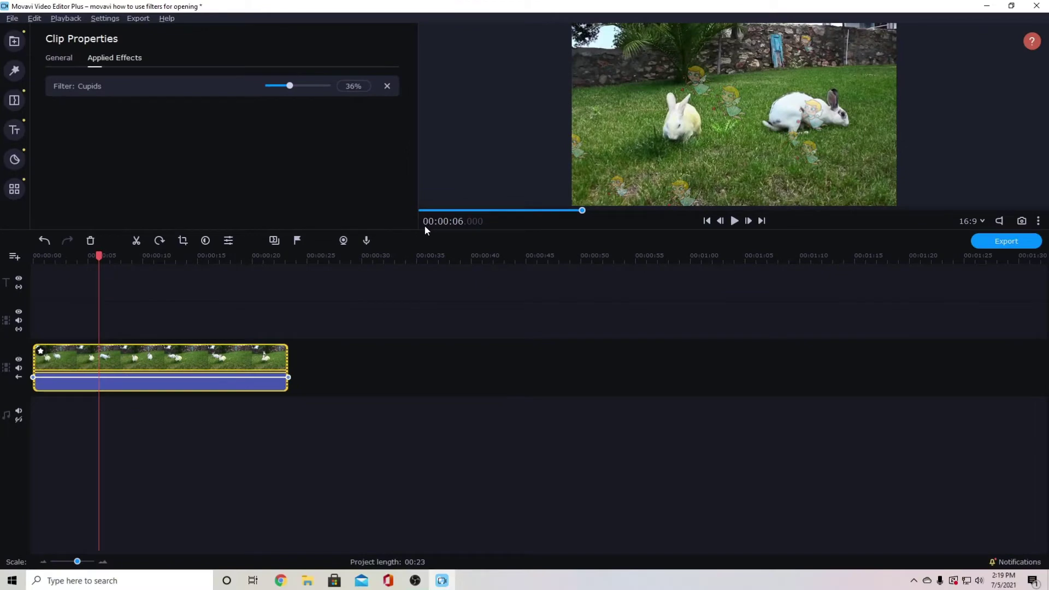
mouse_move(311, 90)
mouse_down()
mouse_move(290, 89)
mouse_move(329, 91)
mouse_up()
click(201, 255)
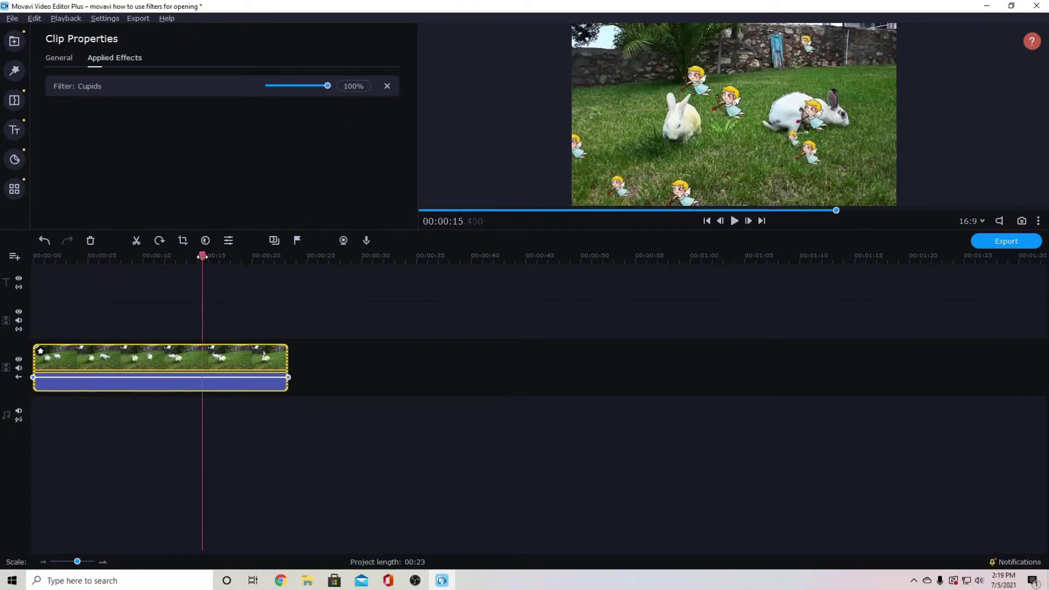
click(210, 255)
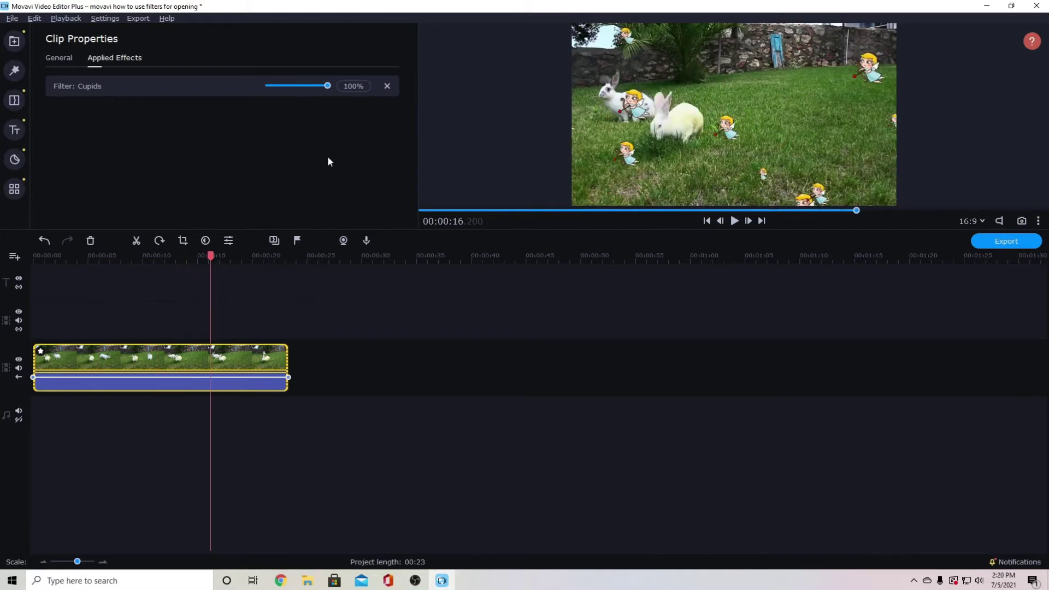
drag(328, 86, 324, 86)
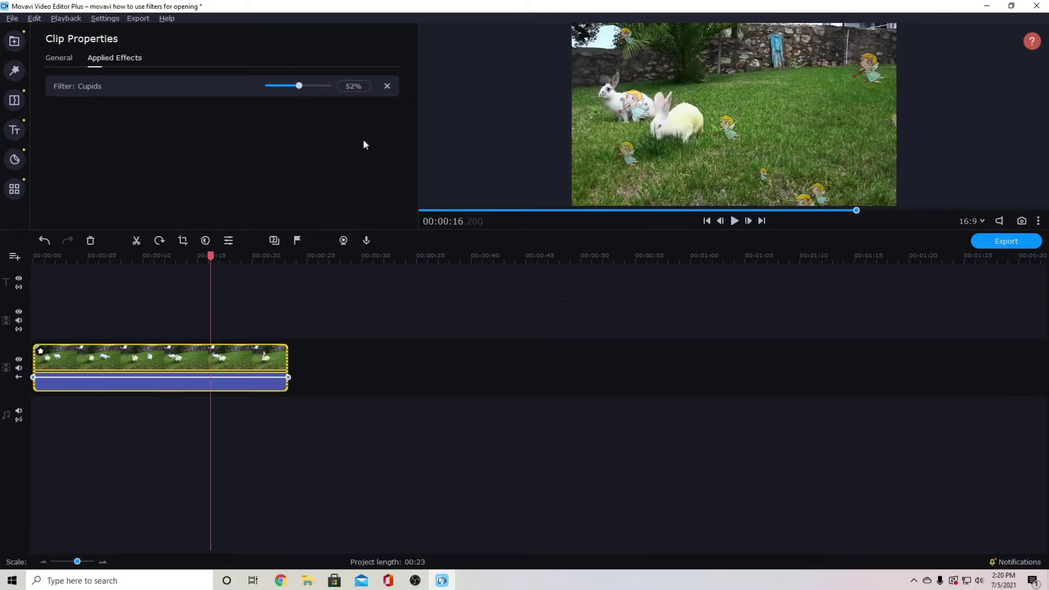
Remove Cupids, apply Flip ↔ from Adjustments, undo it, and return to the Media Bin
click(387, 87)
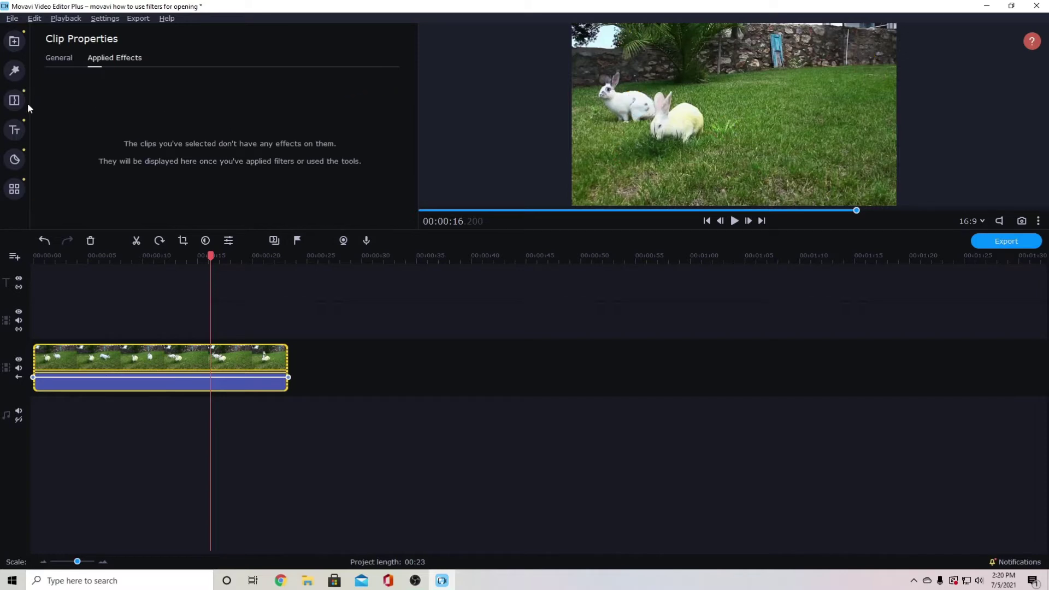
click(15, 70)
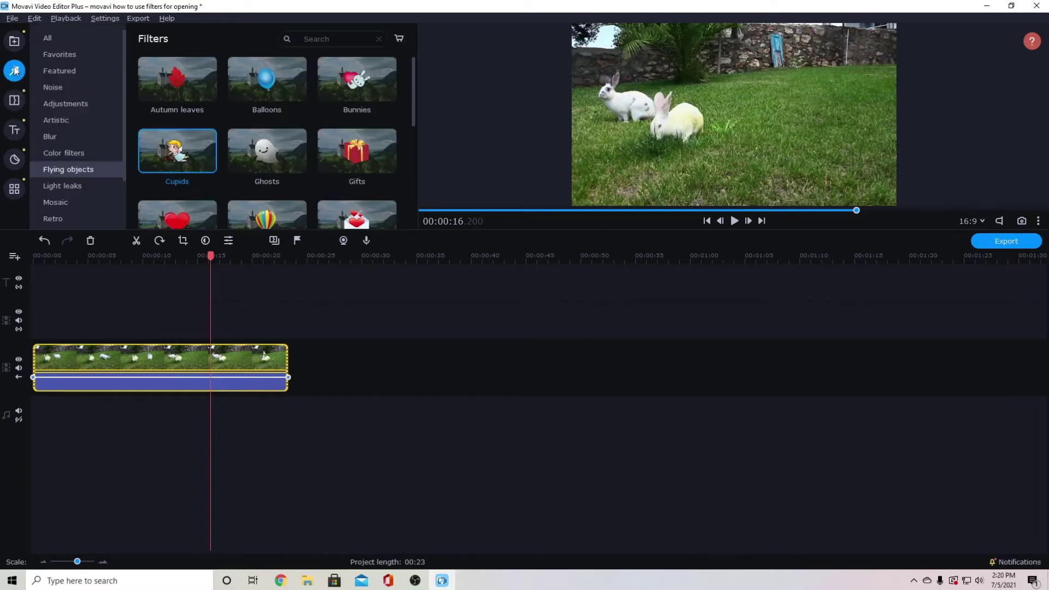
click(118, 103)
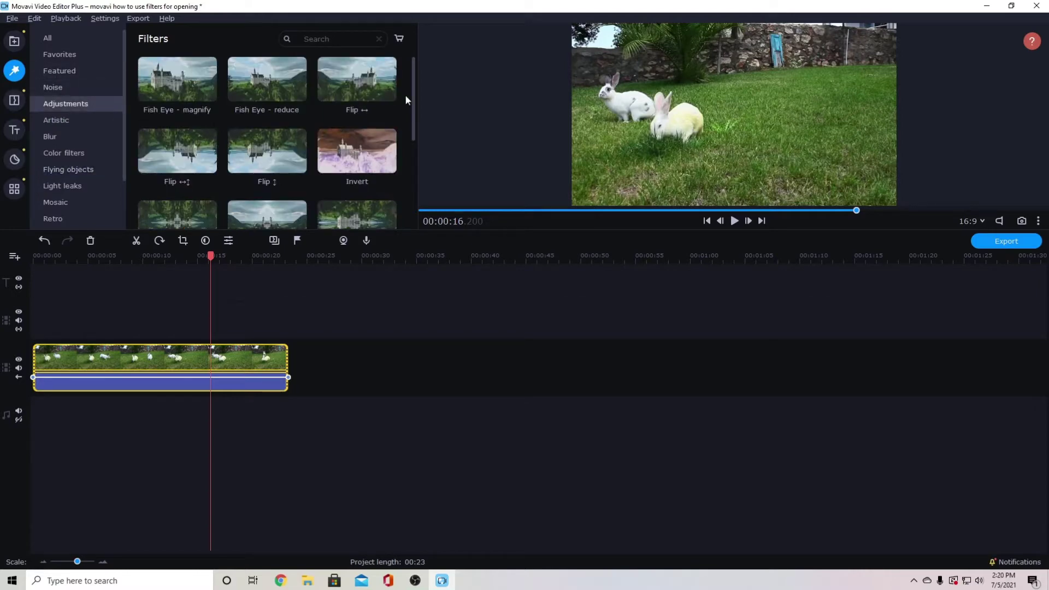
drag(357, 79, 165, 362)
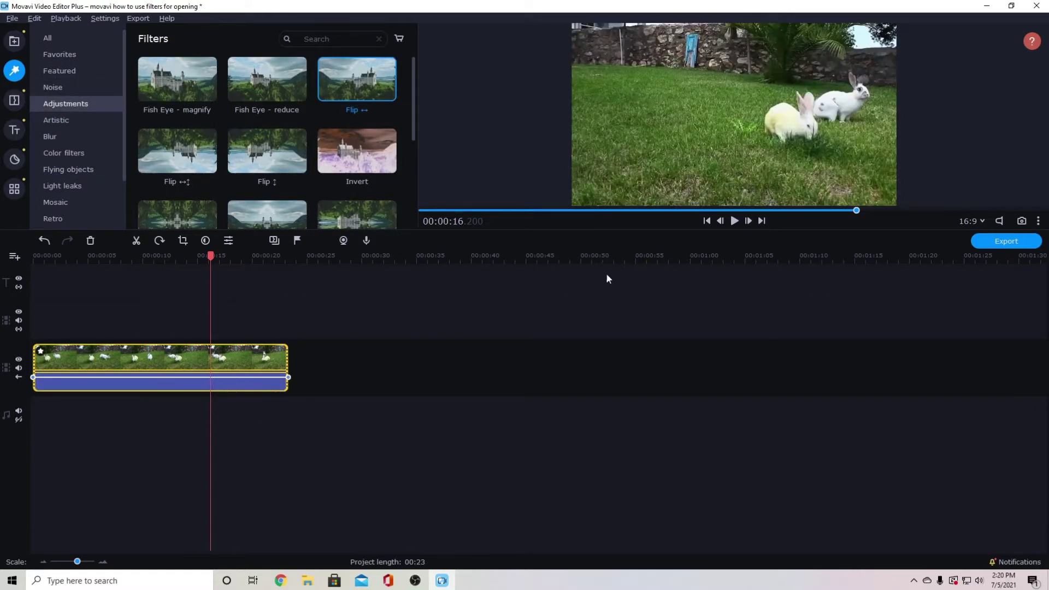
click(44, 242)
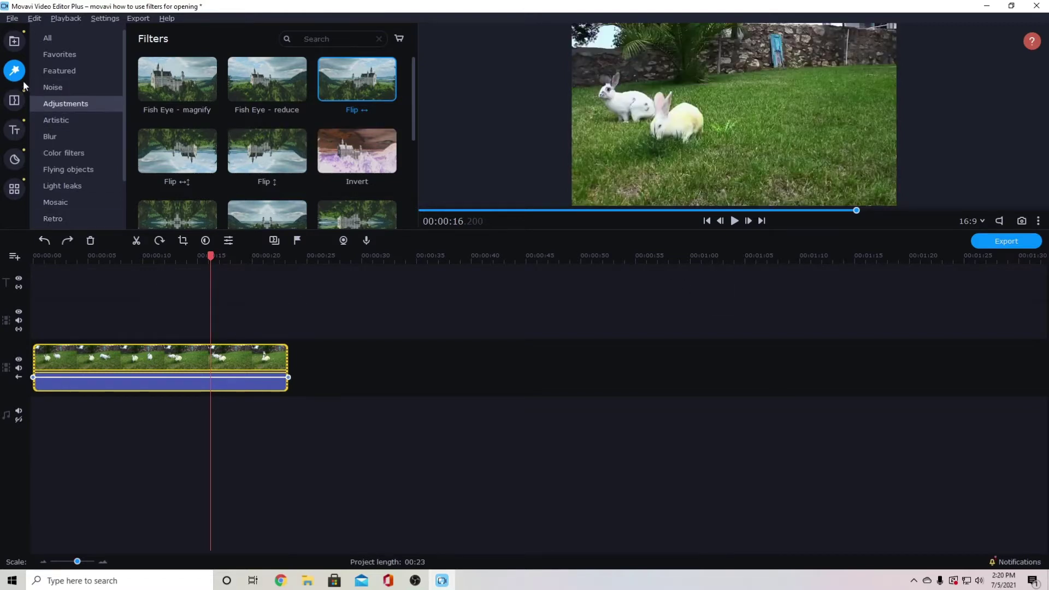
click(15, 41)
Set the corgi overlay to Picture in picture, resize its box, and nudge it right and up
scroll(186, 93, up, 3)
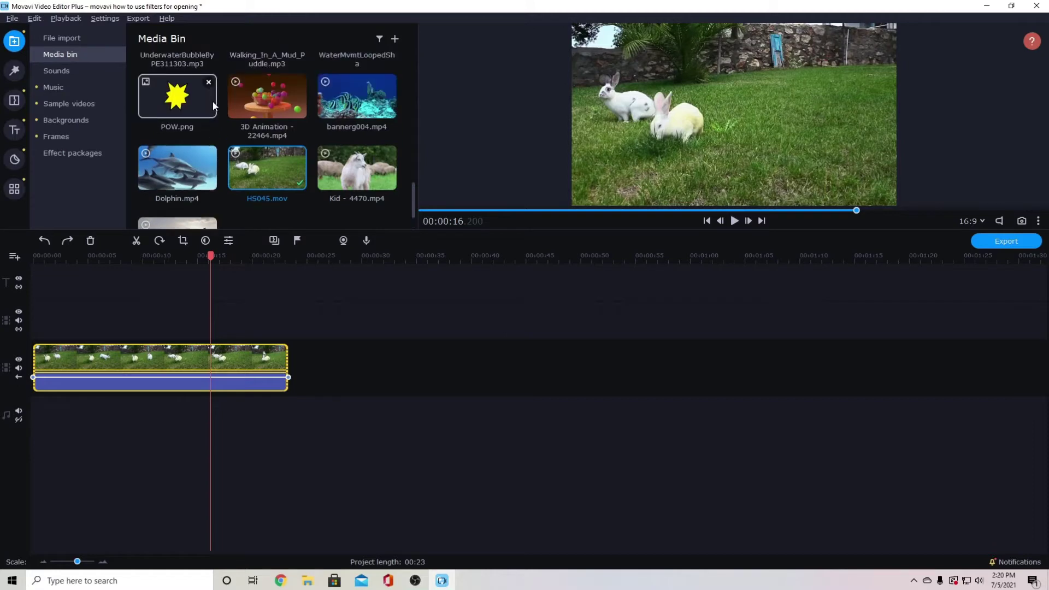
scroll(239, 111, up, 5)
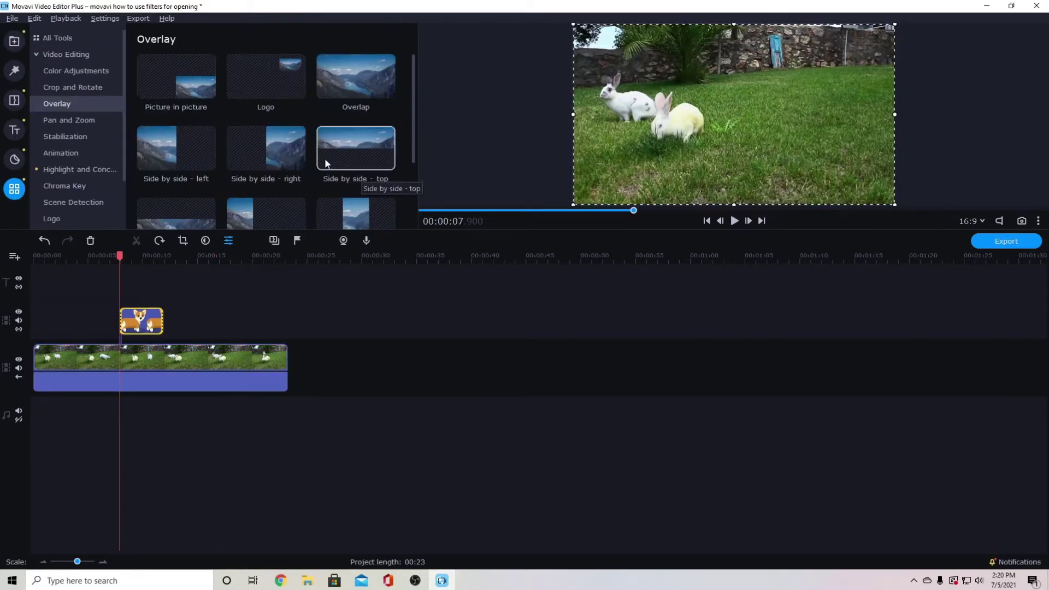
click(134, 257)
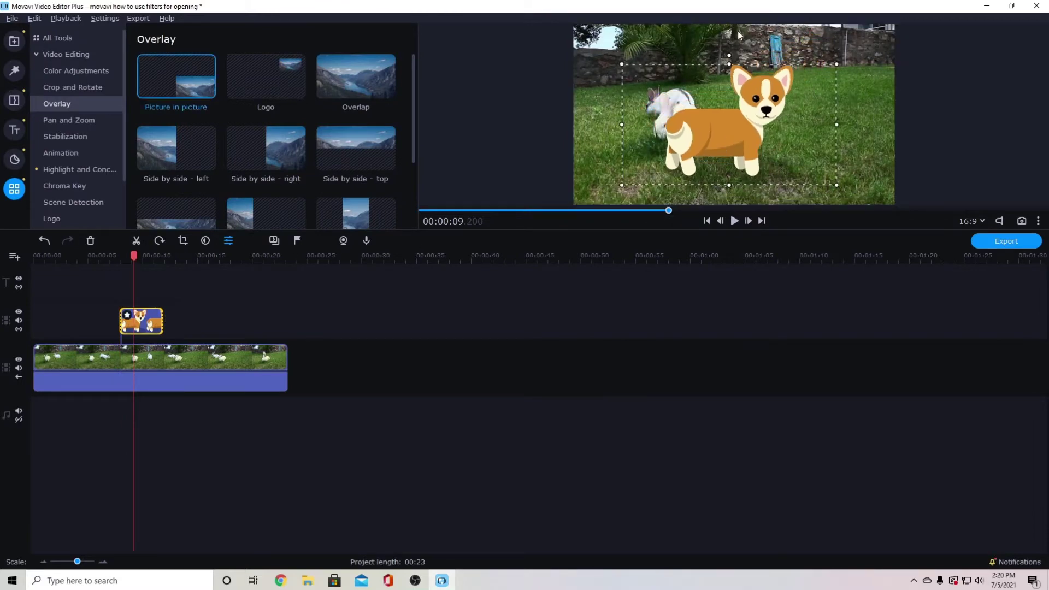
drag(736, 32, 729, 55)
drag(834, 127, 615, 122)
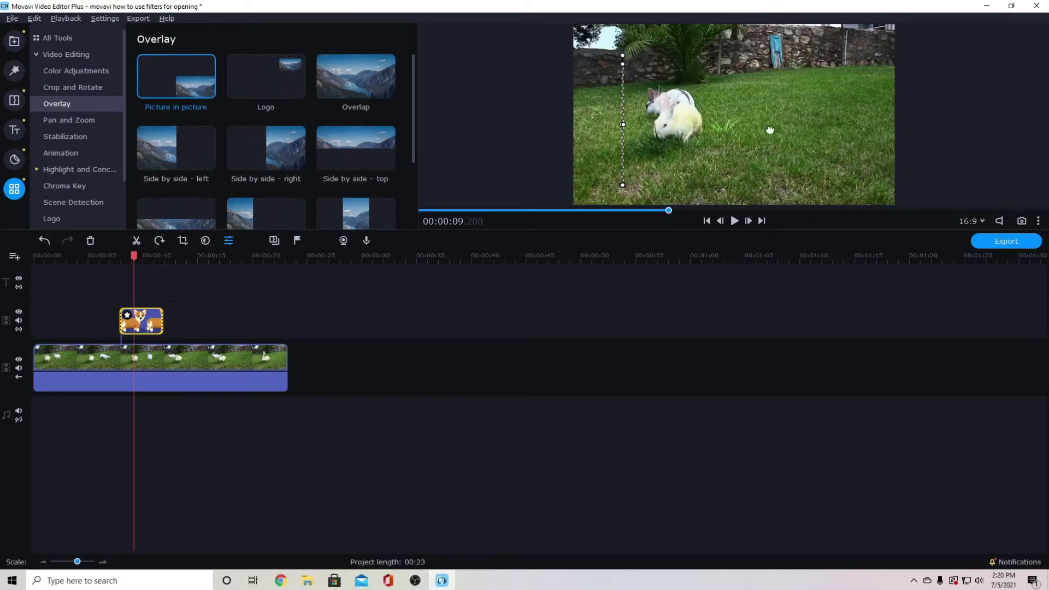
drag(622, 125, 814, 131)
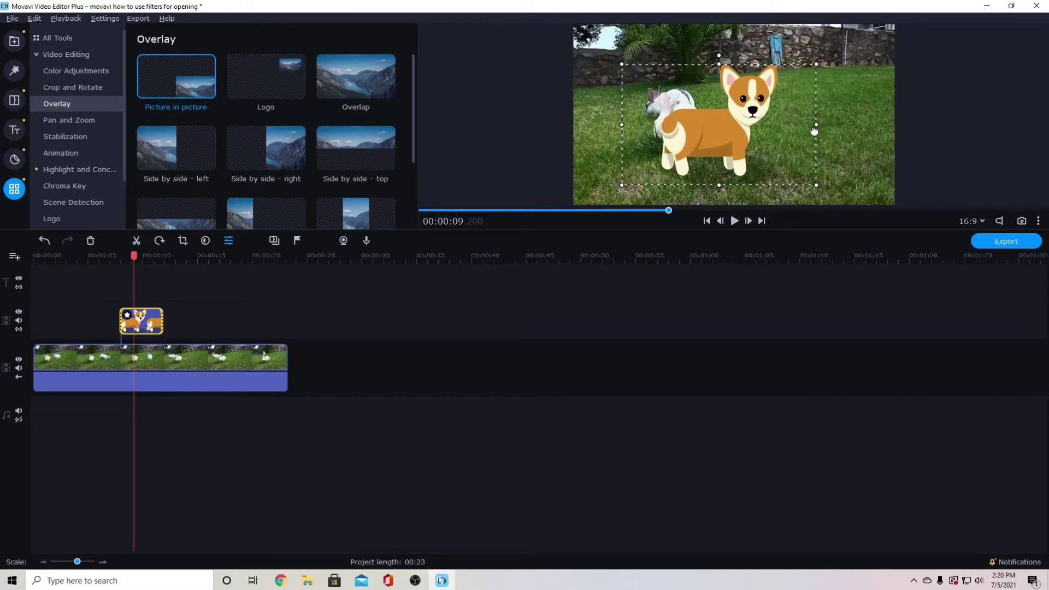
mouse_move(686, 144)
mouse_down()
mouse_move(719, 131)
mouse_move(696, 139)
mouse_up()
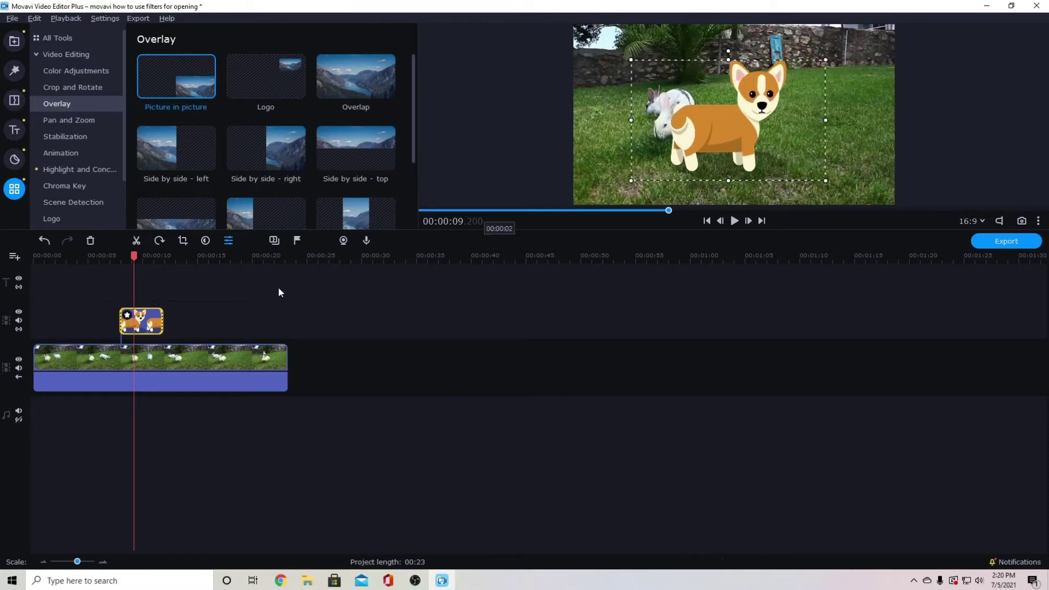
Apply Flip ↔ to the corgi clip, inspect its effects at 00:00:07.500, then remove it
click(146, 326)
click(14, 70)
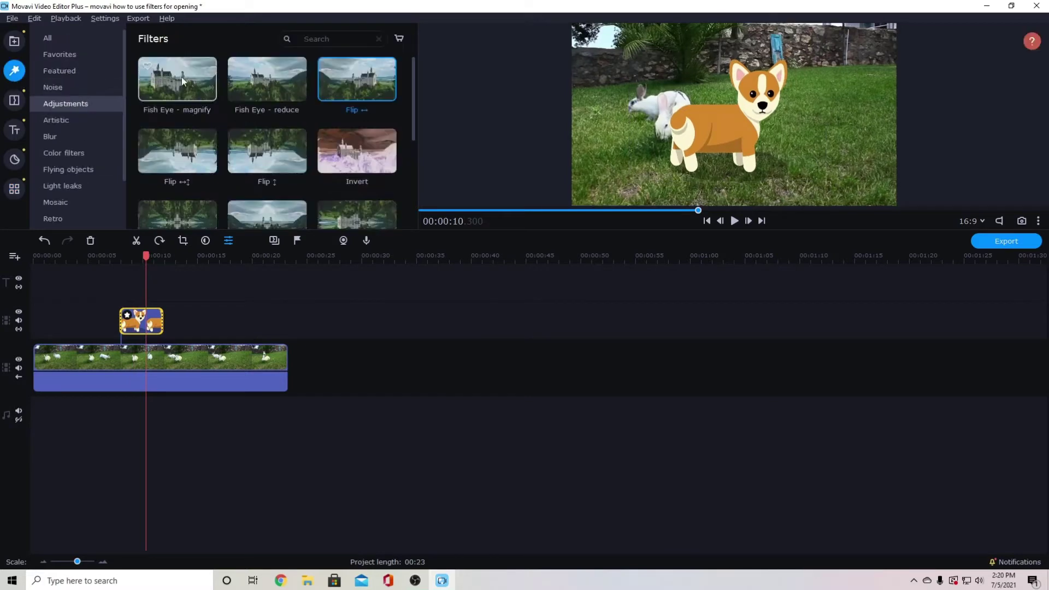
drag(357, 79, 134, 324)
click(117, 261)
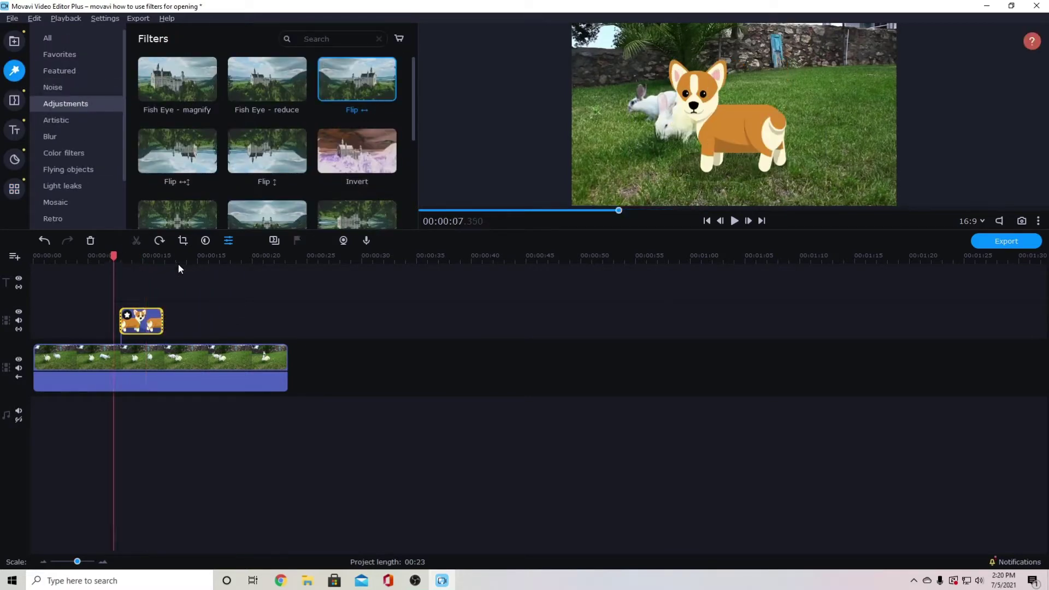
double_click(142, 321)
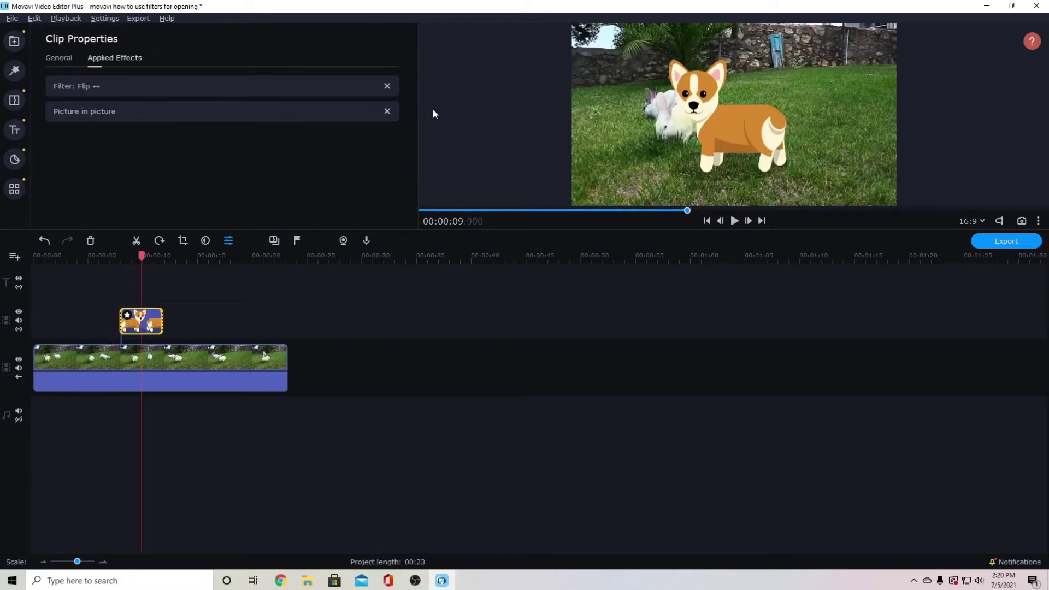
click(277, 296)
click(116, 258)
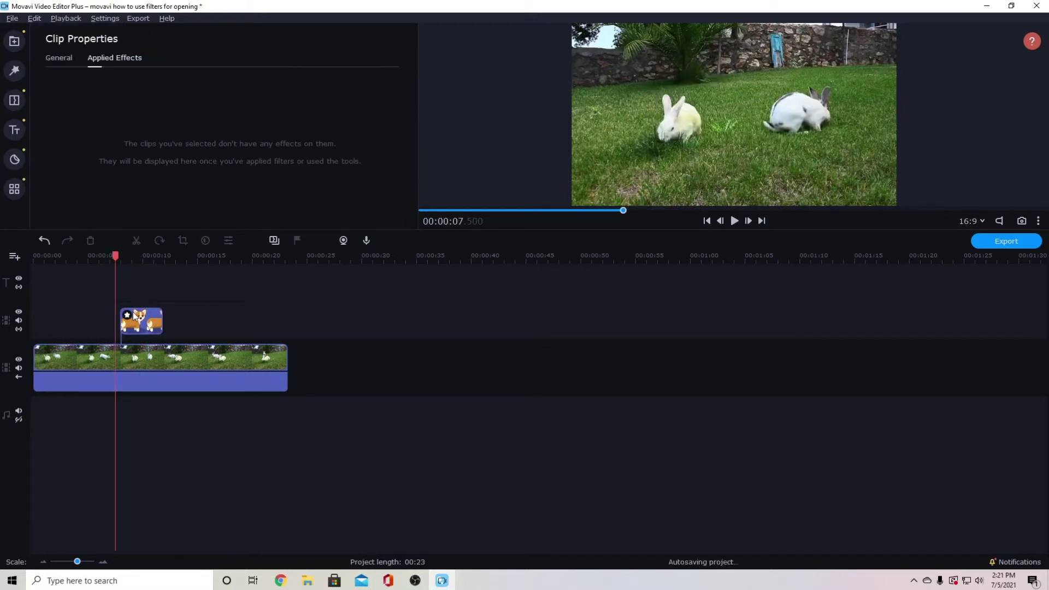
click(127, 314)
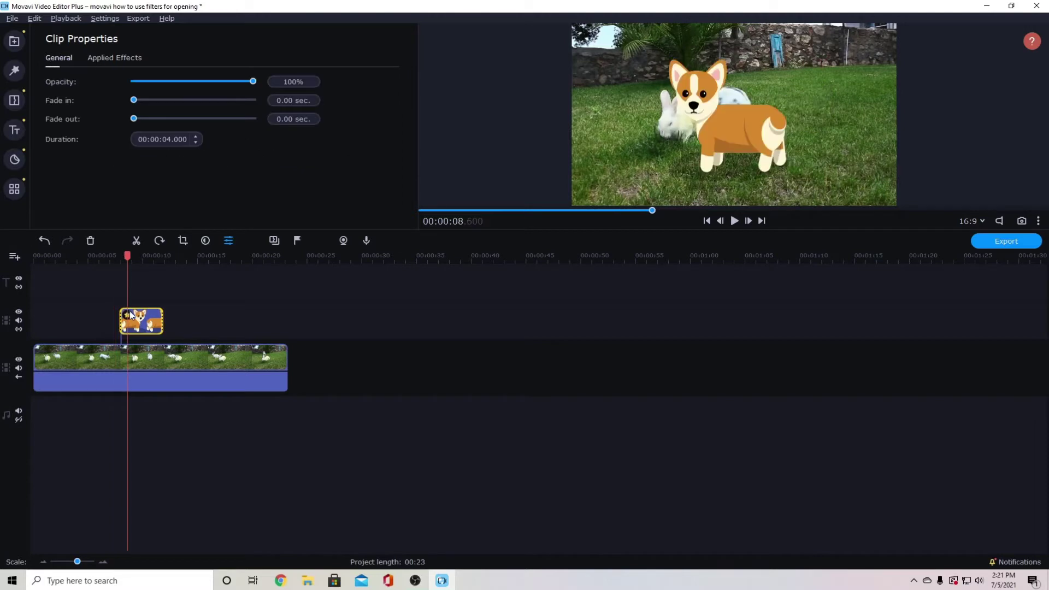
click(387, 86)
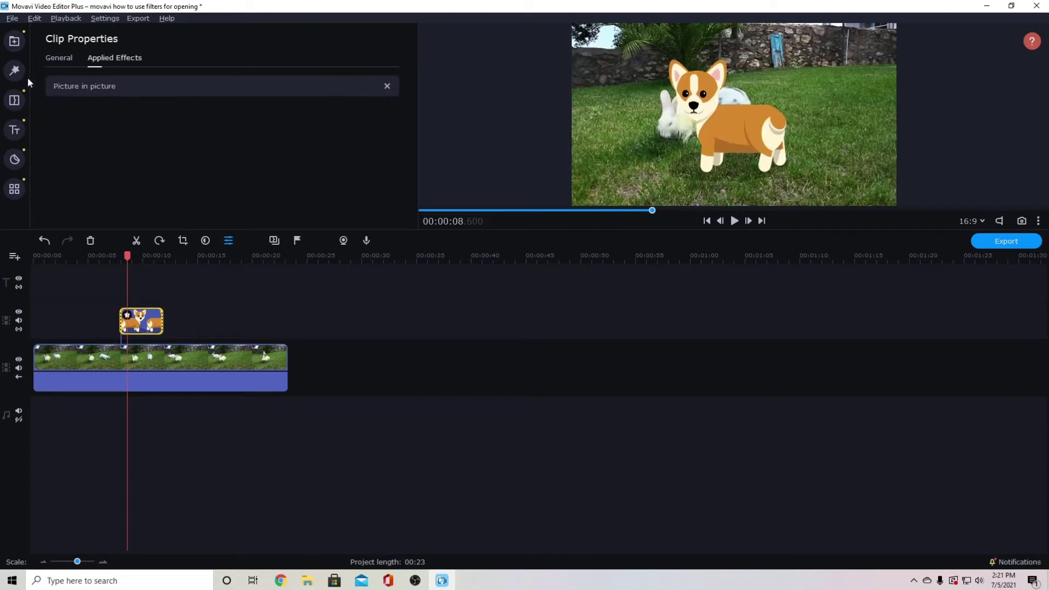
Flip the corgi vertically, undo it, and apply Posterize to the bunny clip
click(14, 70)
drag(177, 151, 201, 186)
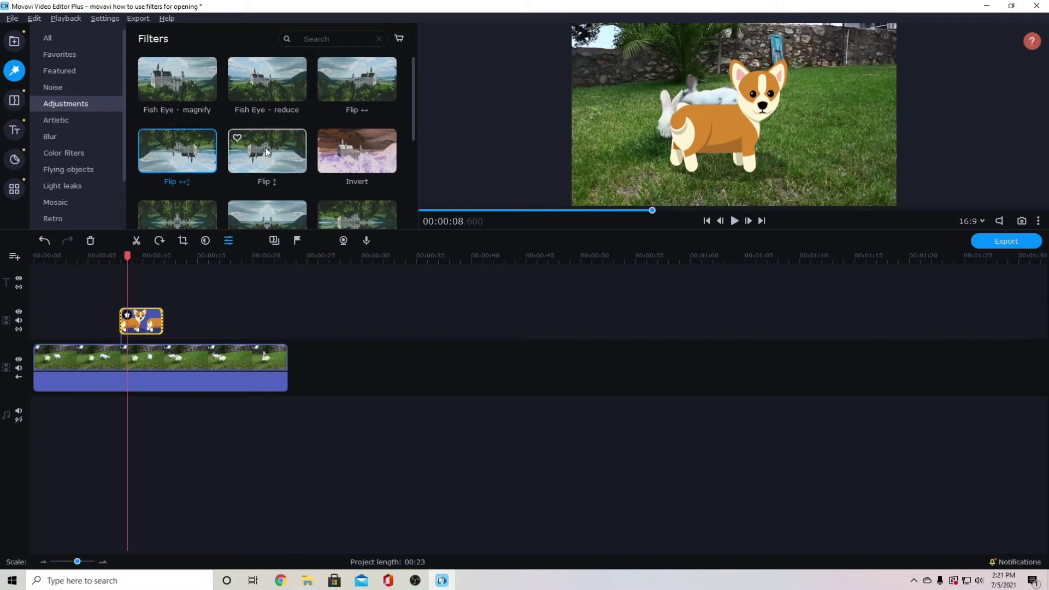
drag(267, 150, 142, 322)
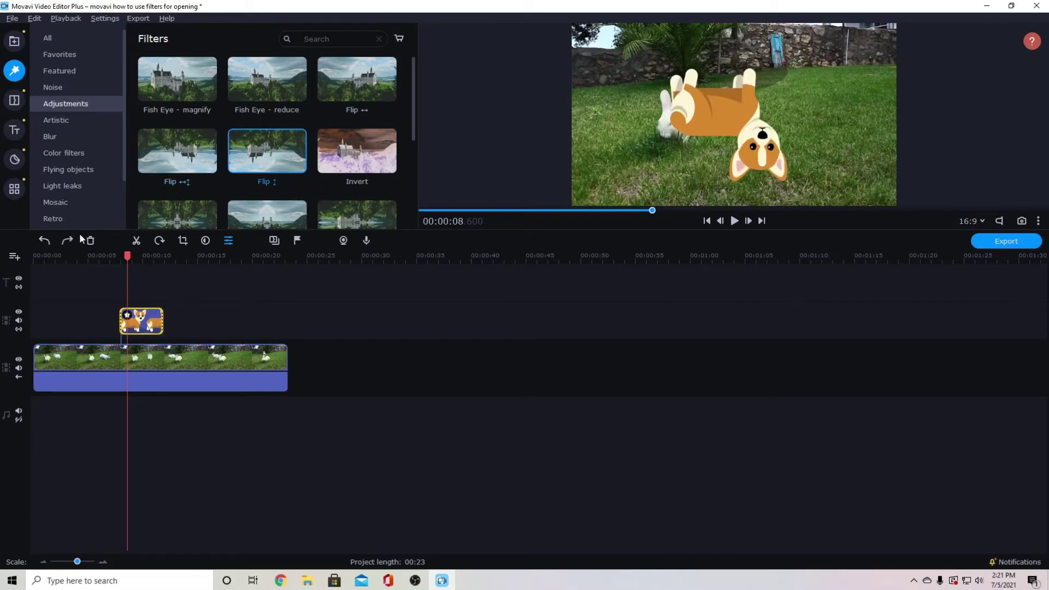
click(45, 242)
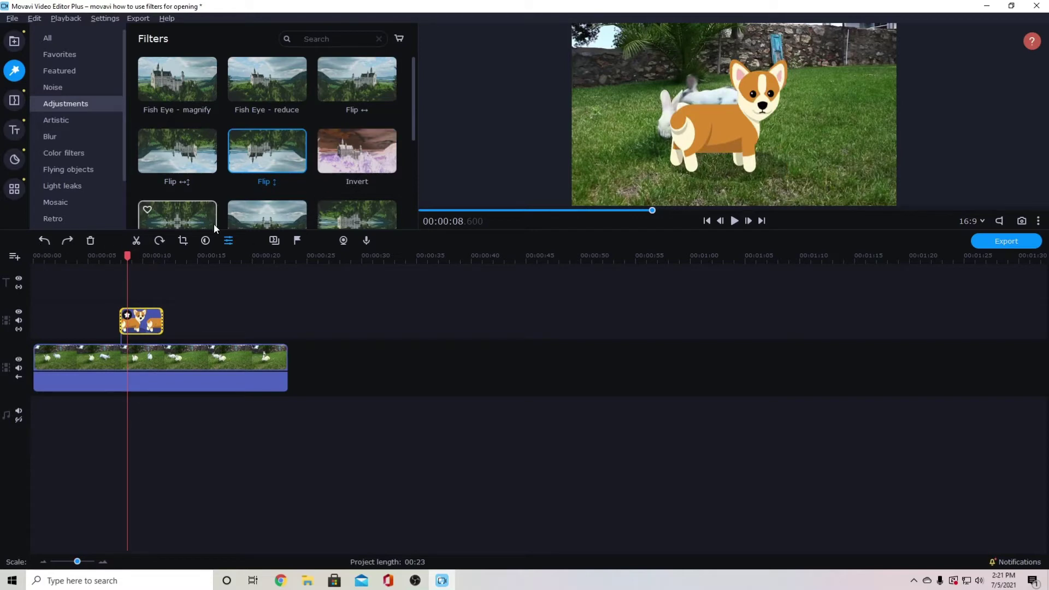
scroll(293, 189, down, 1)
scroll(342, 115, down, 1)
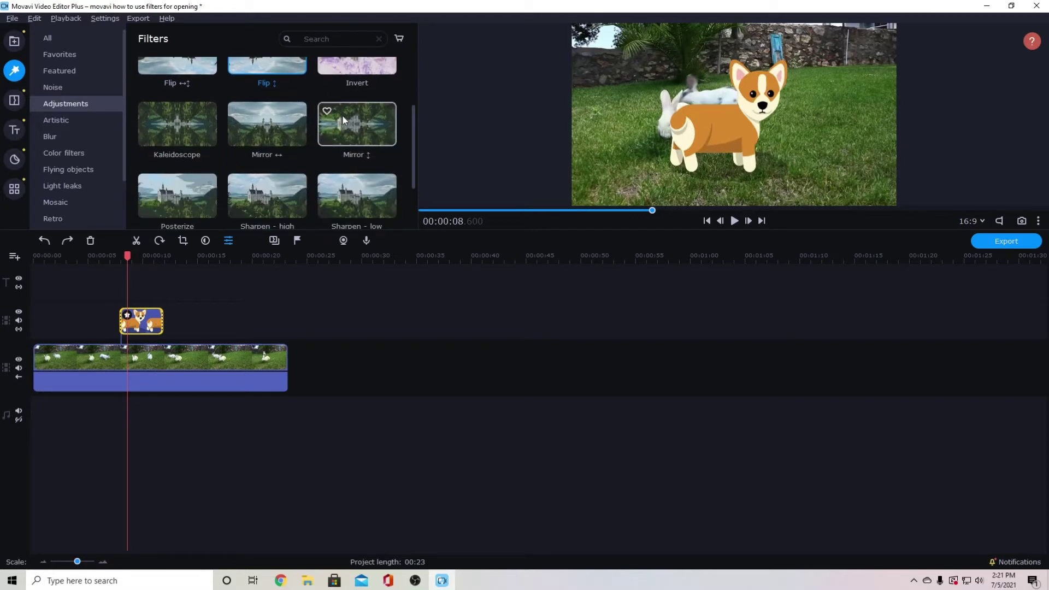
drag(277, 137, 147, 318)
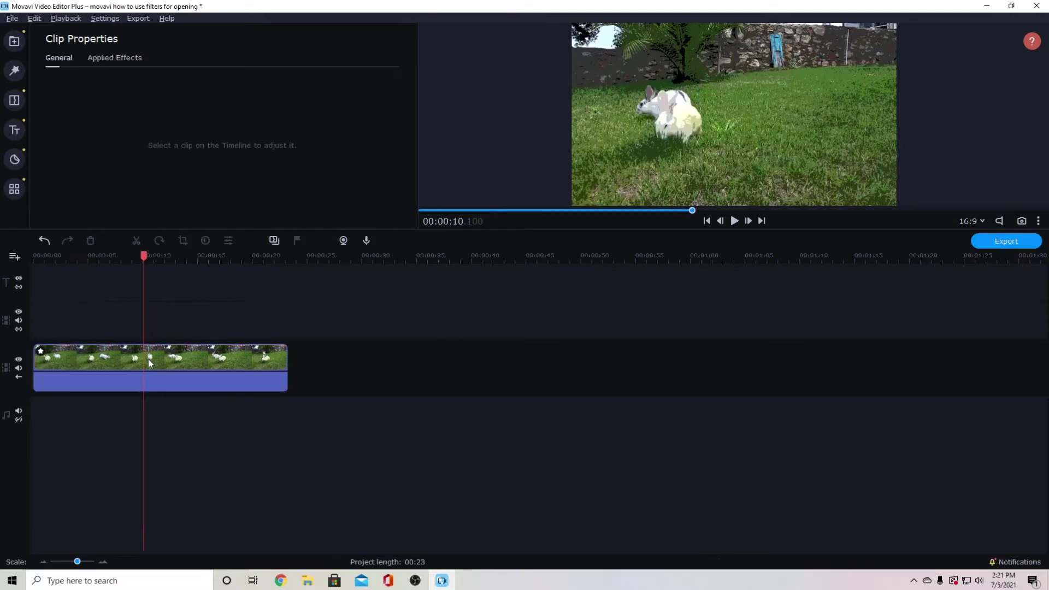
Remove Posterize, split the bunny clip twice around 00:00:13.300, and select the middle piece
click(149, 361)
right_click(148, 359)
click(81, 309)
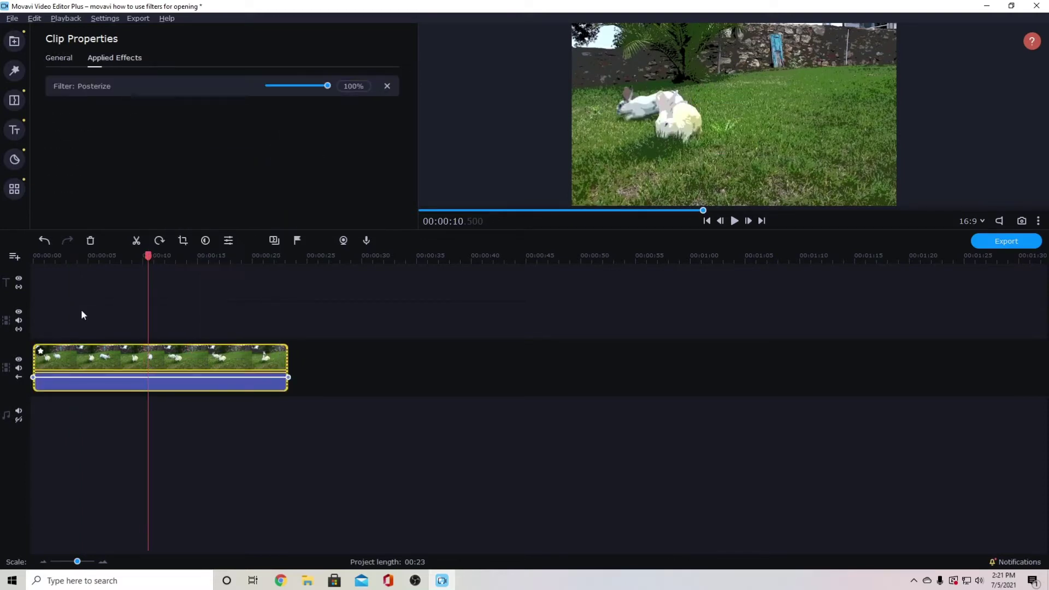
click(387, 86)
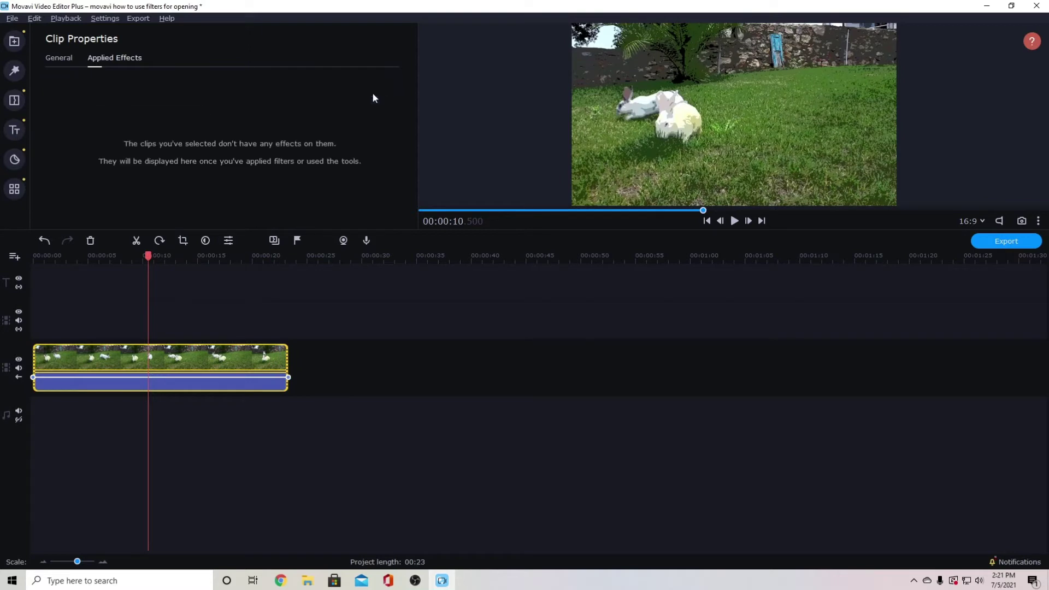
key(ctrl+b)
click(179, 361)
key(ctrl+b)
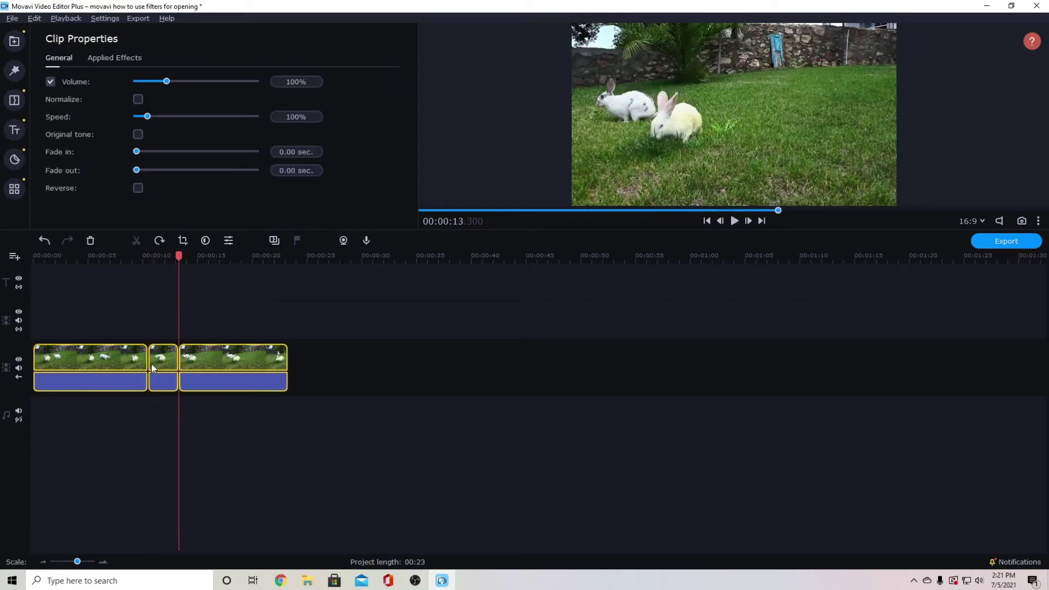
click(158, 365)
click(132, 306)
click(166, 368)
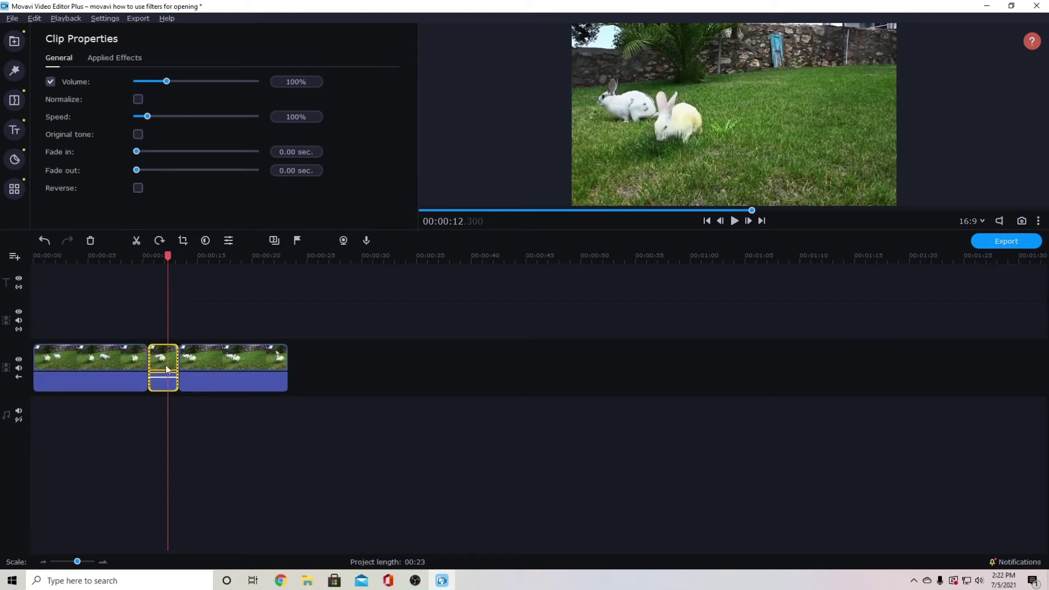
Apply Fish Eye - magnify from Adjustments to the short middle piece and preview it
click(15, 68)
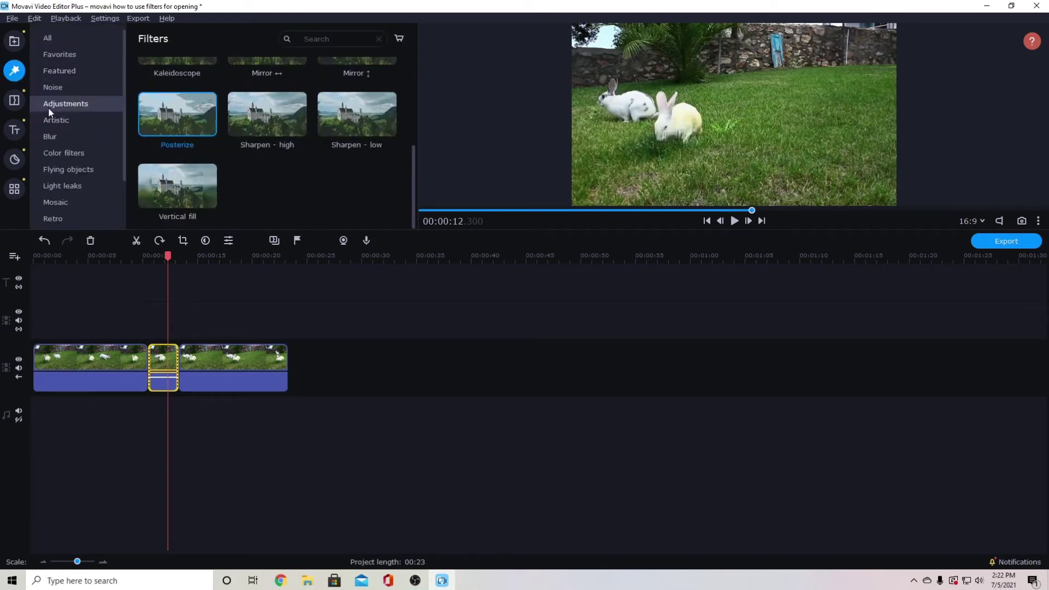
click(55, 120)
click(82, 87)
click(81, 71)
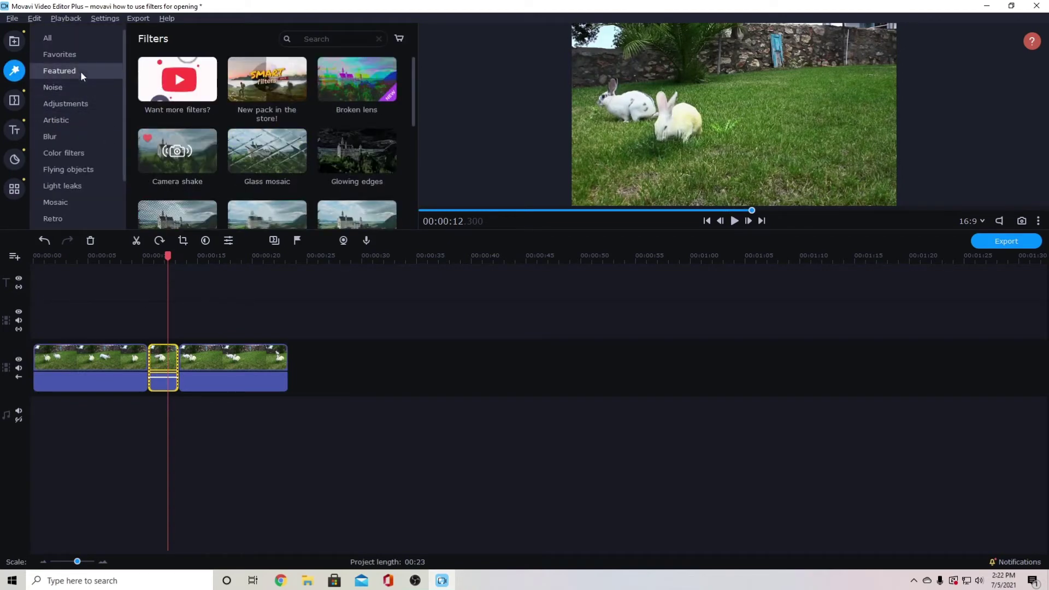
click(73, 104)
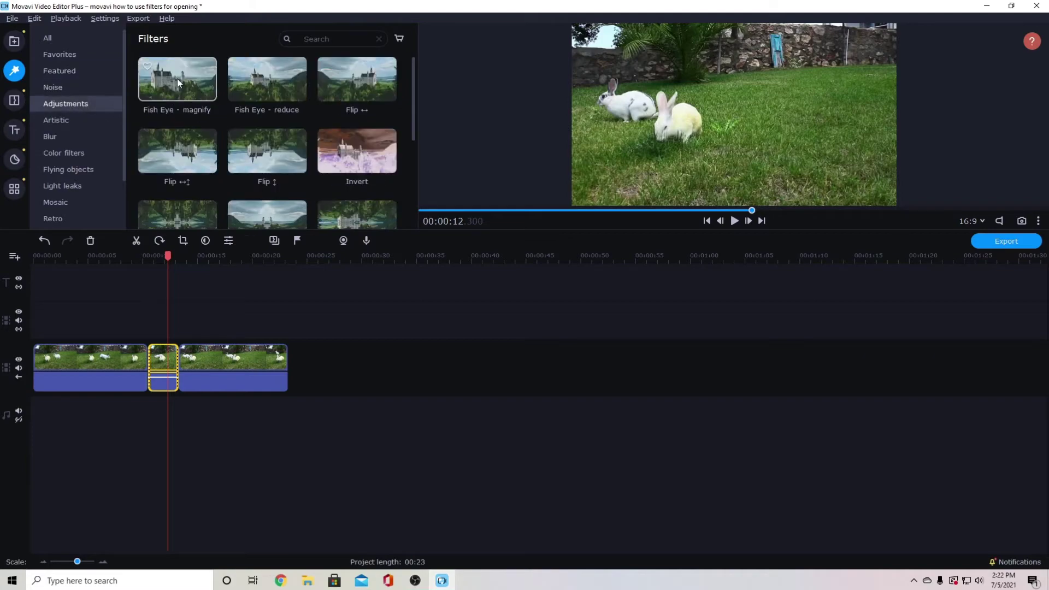
drag(177, 79, 159, 359)
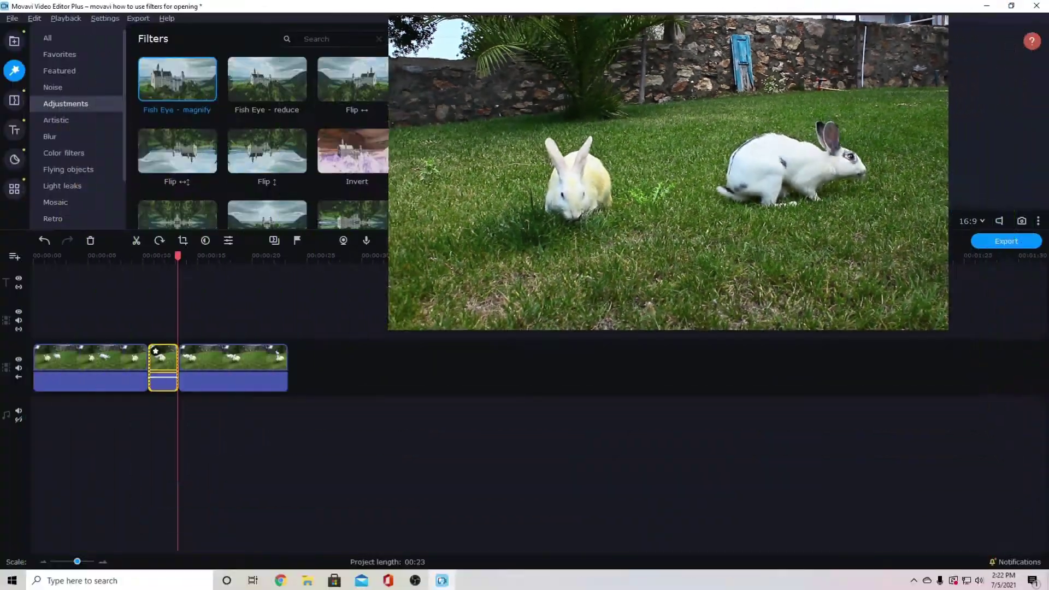
click(734, 221)
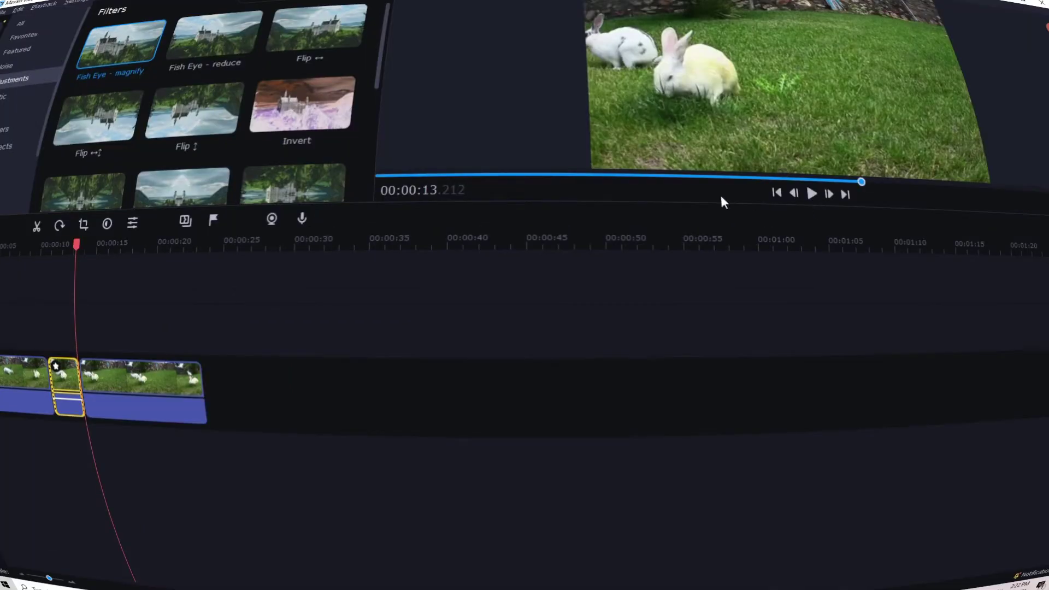
scroll(215, 144, down, 2)
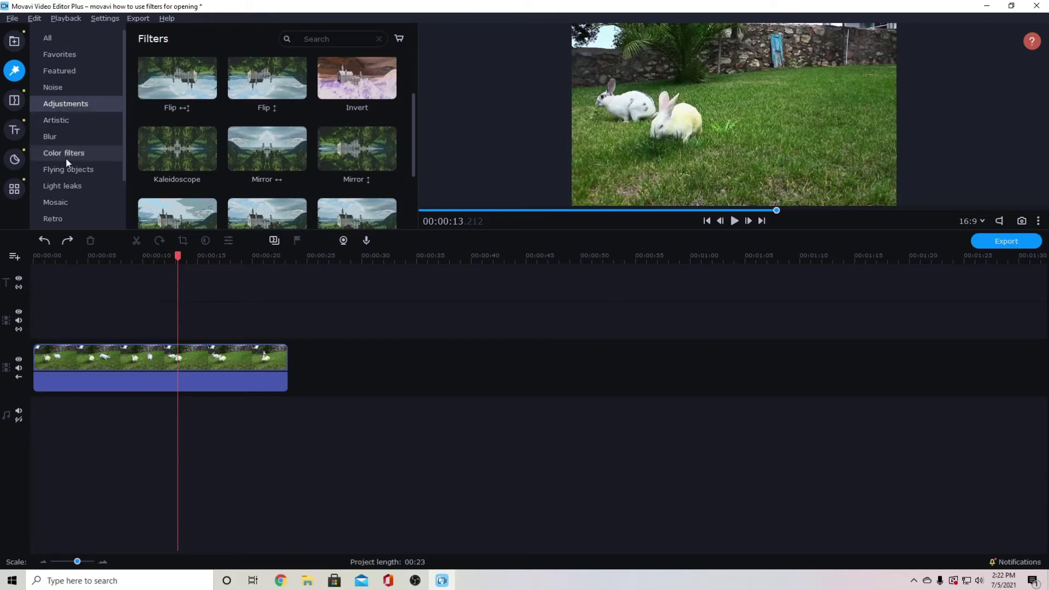
Try the Artistic Camera shake filter on the whole rabbit clip, then remove it
click(68, 122)
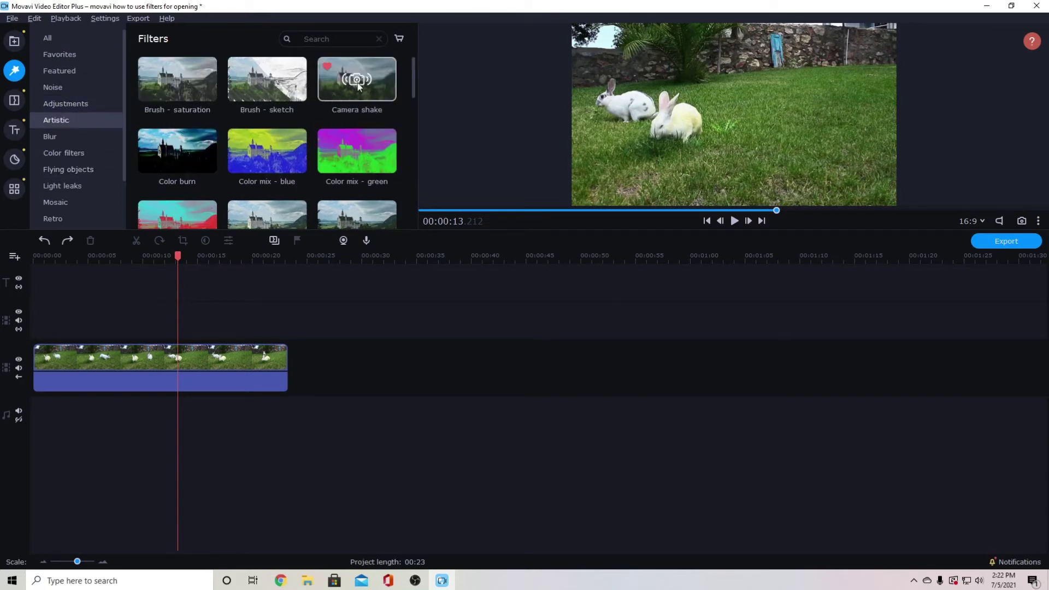
drag(340, 81, 182, 360)
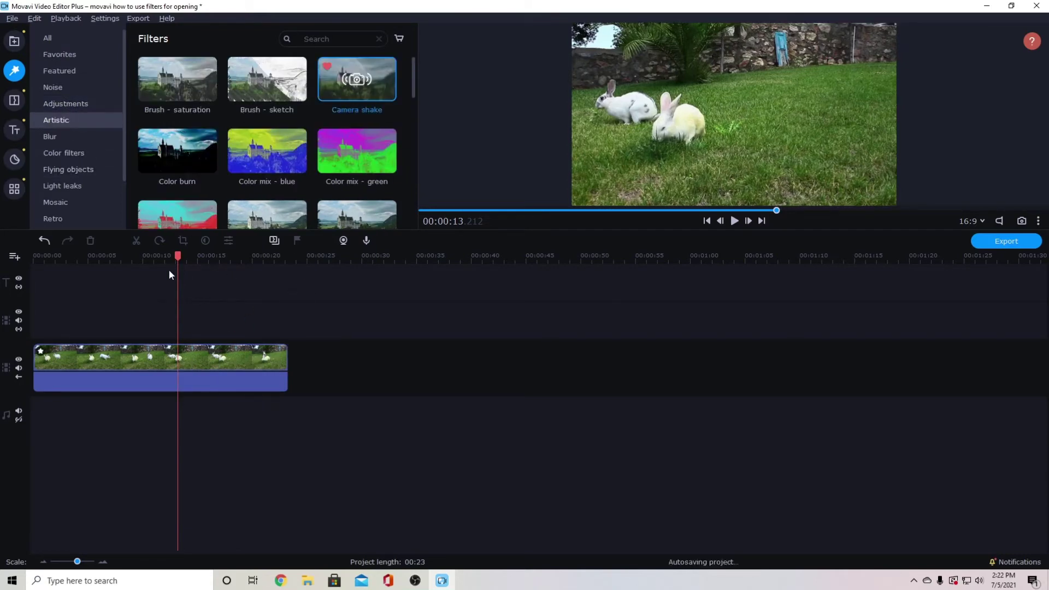
click(735, 221)
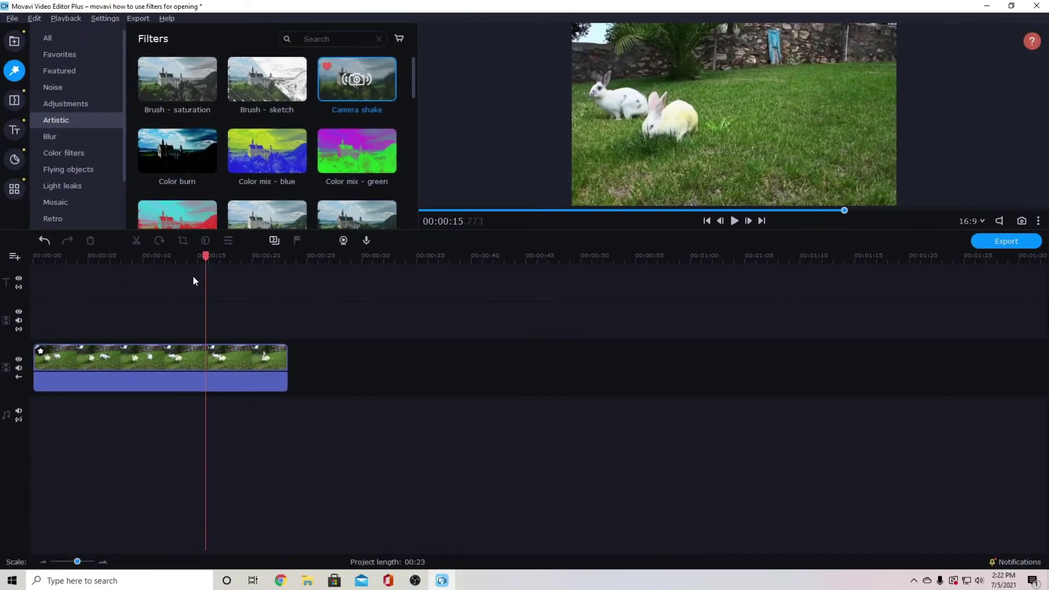
click(150, 368)
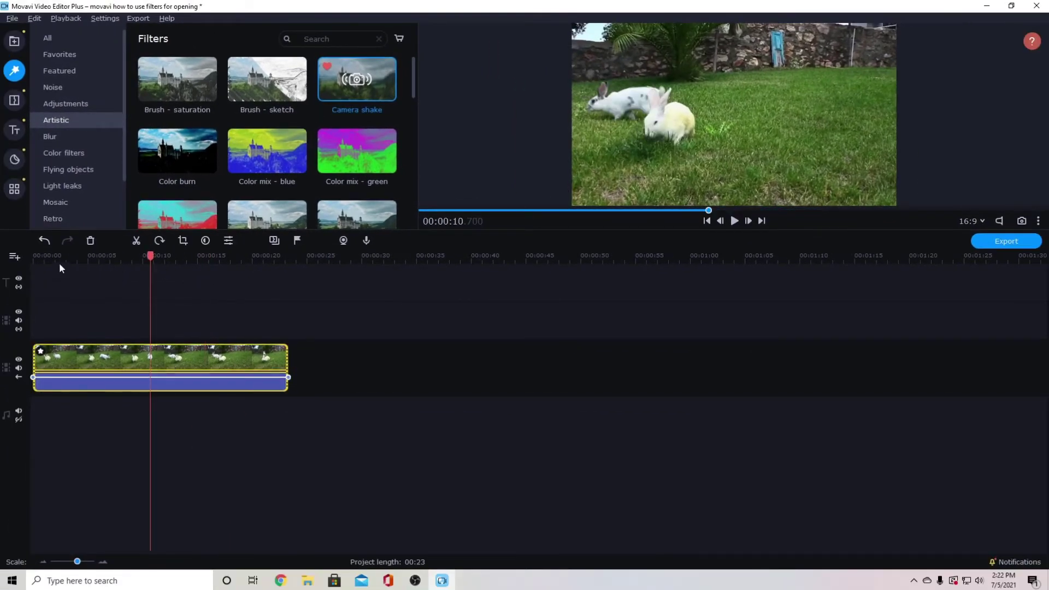
click(40, 350)
click(386, 85)
click(148, 364)
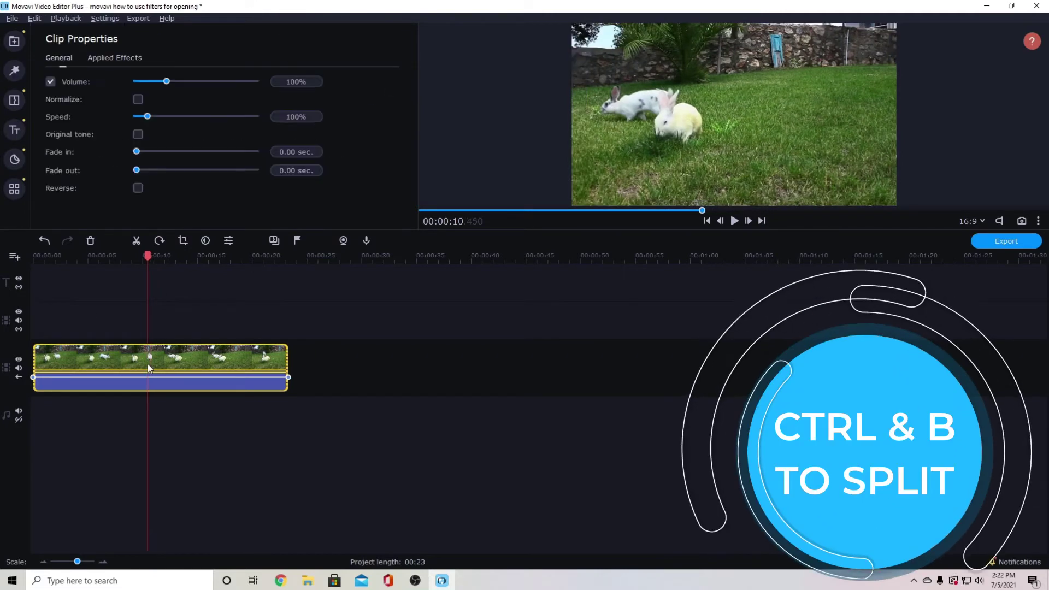
Split the clip twice, give the middle piece Camera shake, and add the corgi image overlay
key(ctrl+b)
click(175, 362)
key(ctrl+b)
click(163, 367)
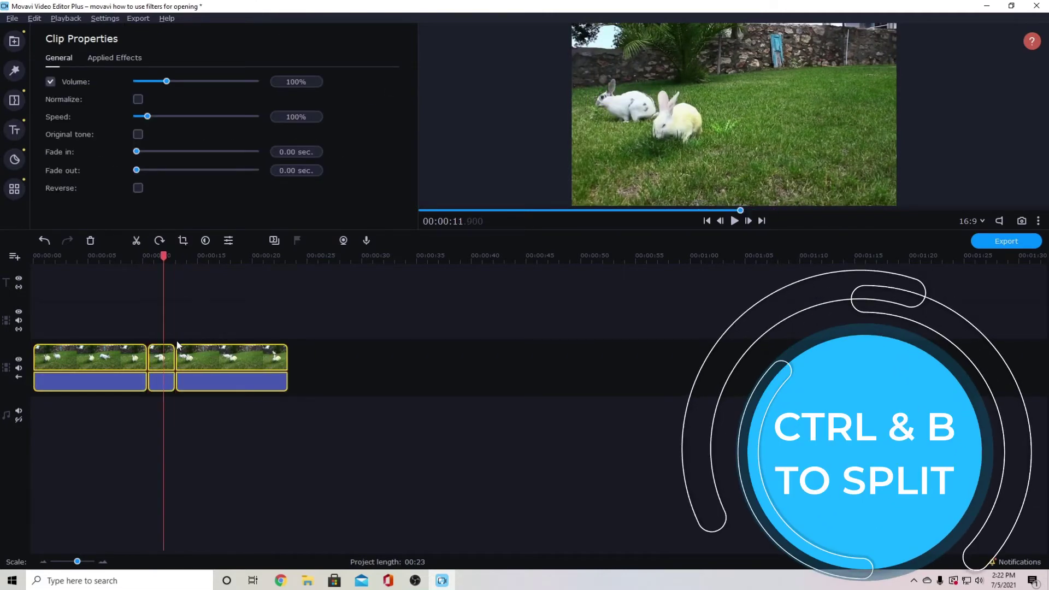
click(157, 362)
click(15, 70)
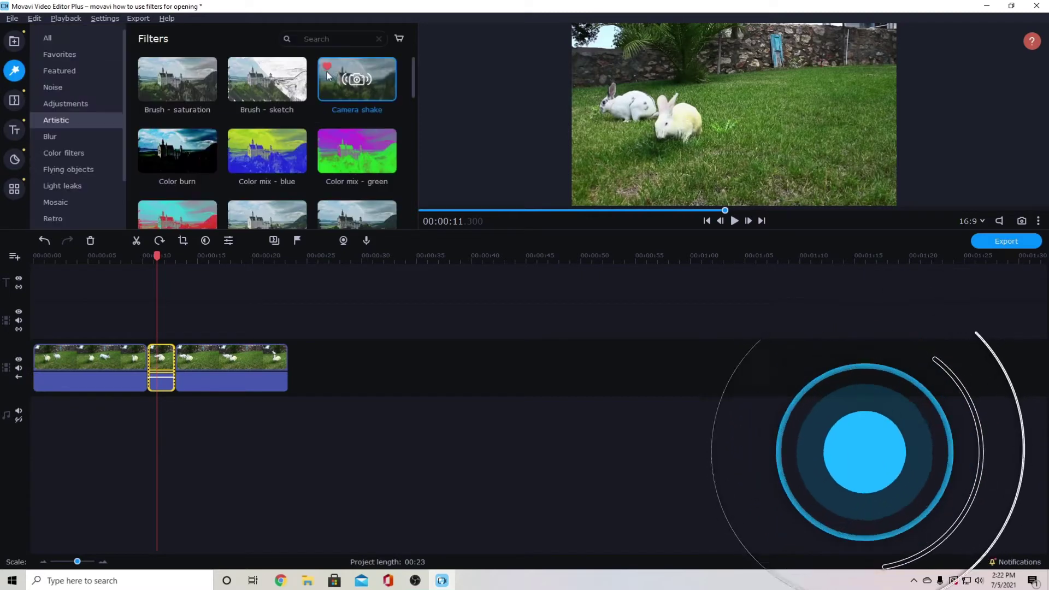
drag(328, 75, 161, 360)
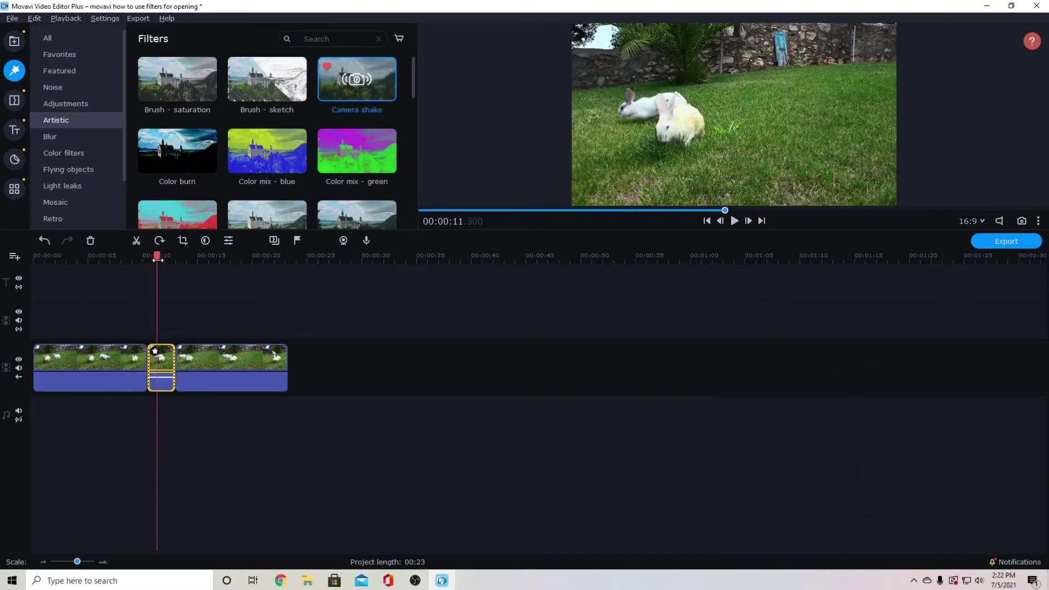
click(14, 41)
drag(274, 140, 257, 321)
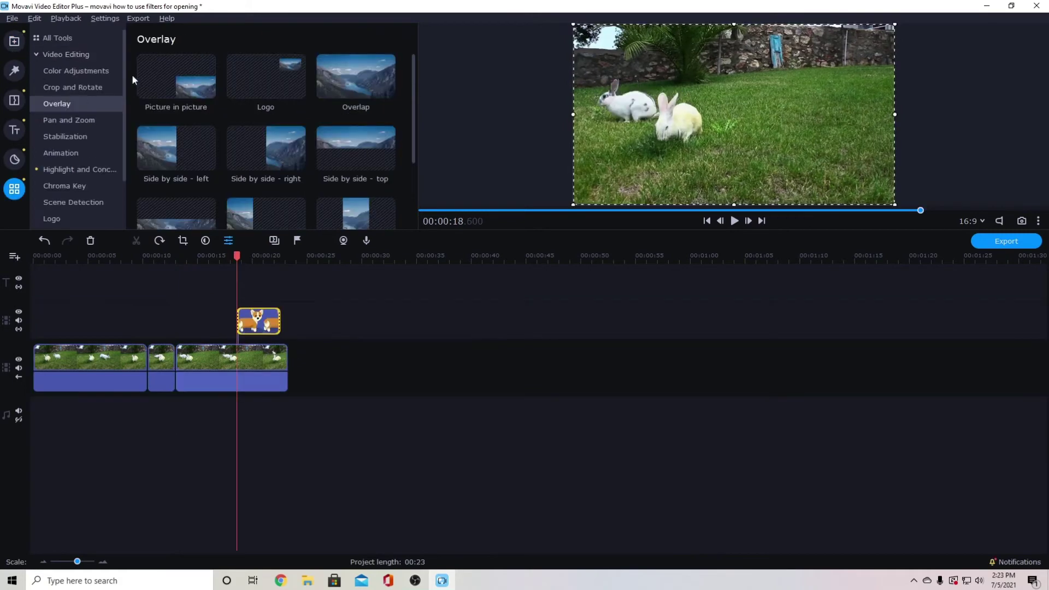
Apply the Camera shake filter to the corgi overlay, preview it, then delete the overlay clip
scroll(263, 151, down, 2)
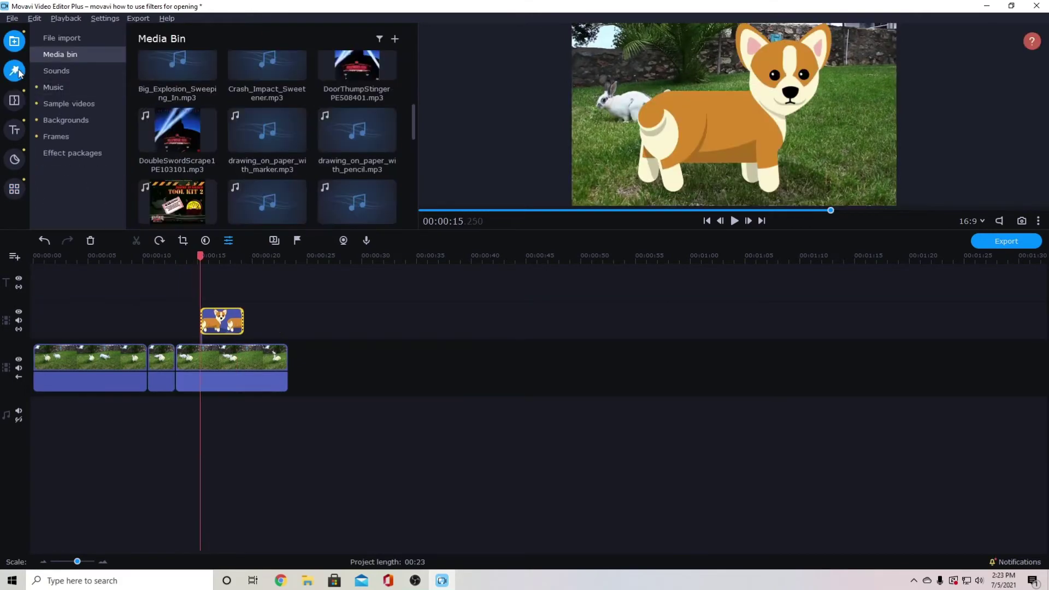
click(14, 70)
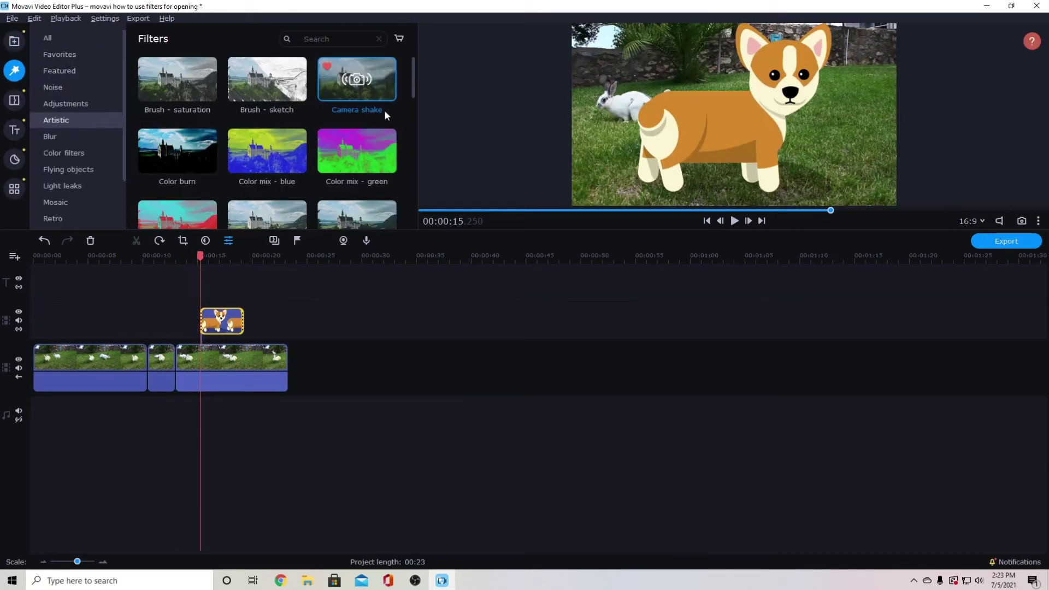
drag(385, 110, 224, 321)
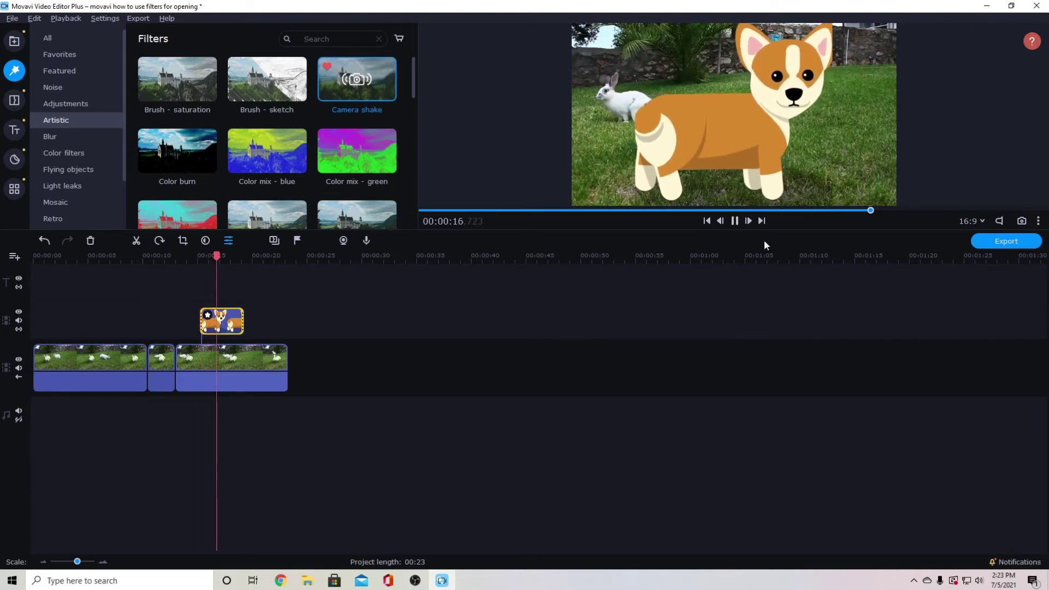
click(735, 221)
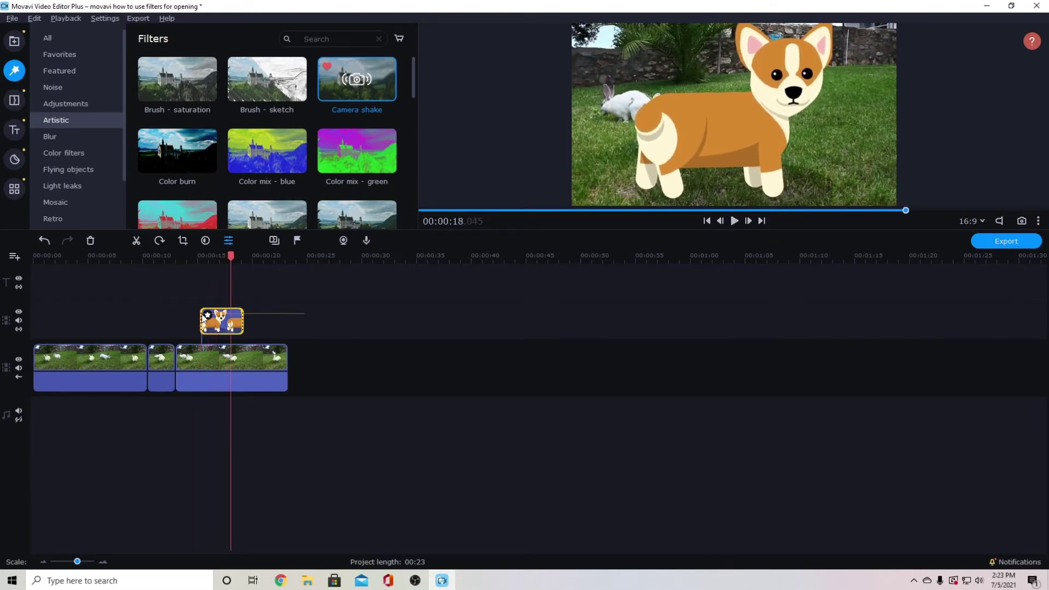
key(Delete)
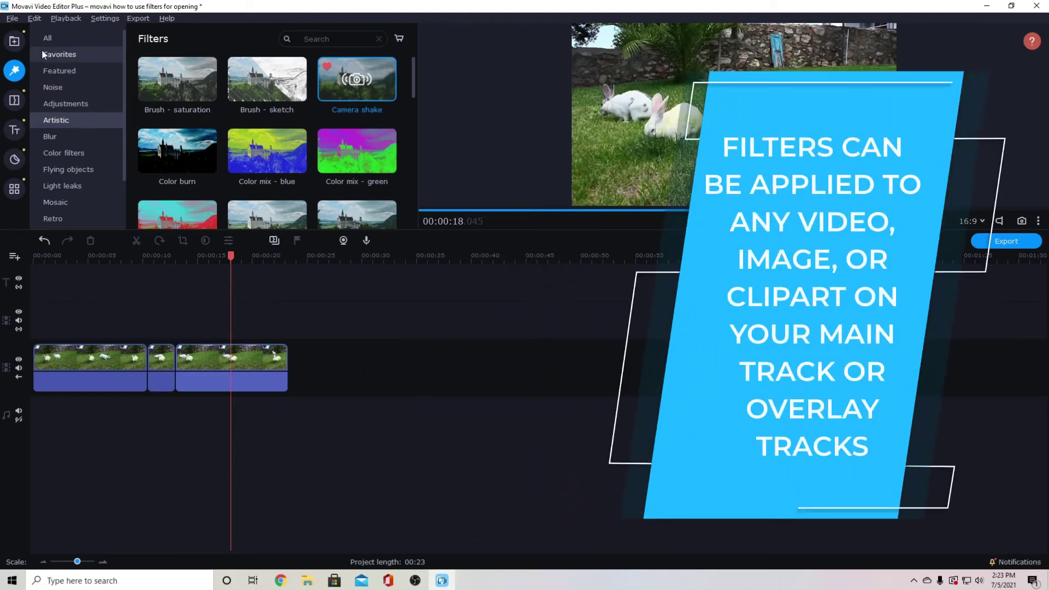
Browse the My titles, Favorites and Featured title categories, then scroll the Media Bin sound files
click(15, 131)
click(60, 86)
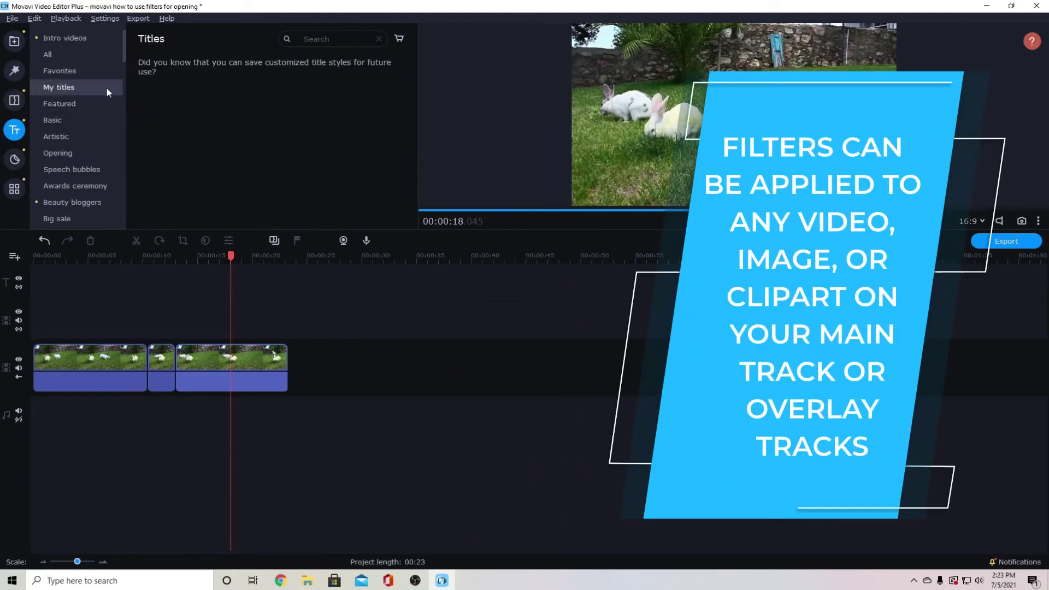
click(69, 70)
click(56, 102)
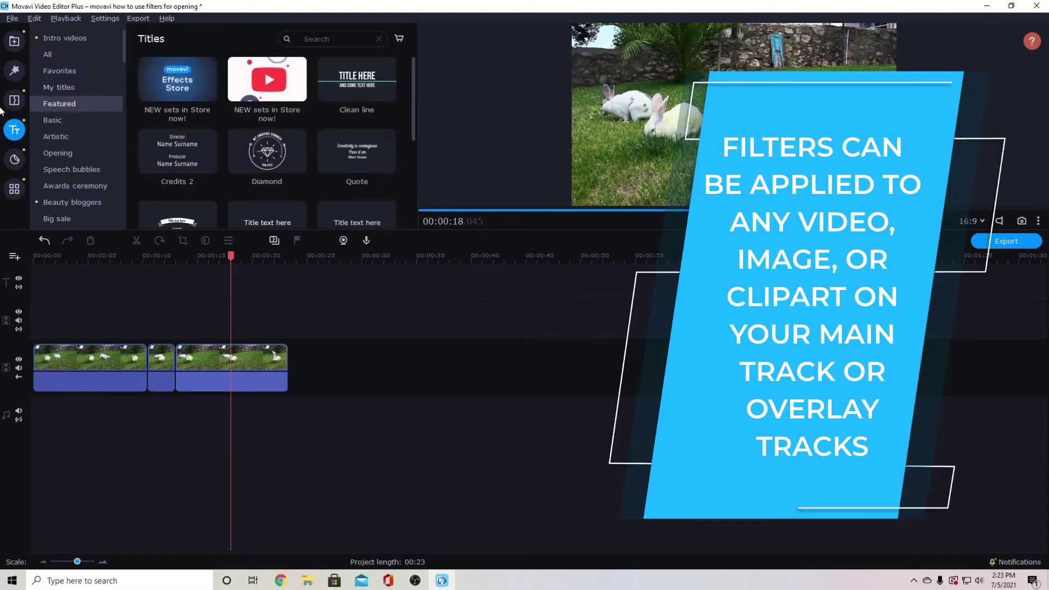
click(15, 43)
scroll(245, 164, down, 10)
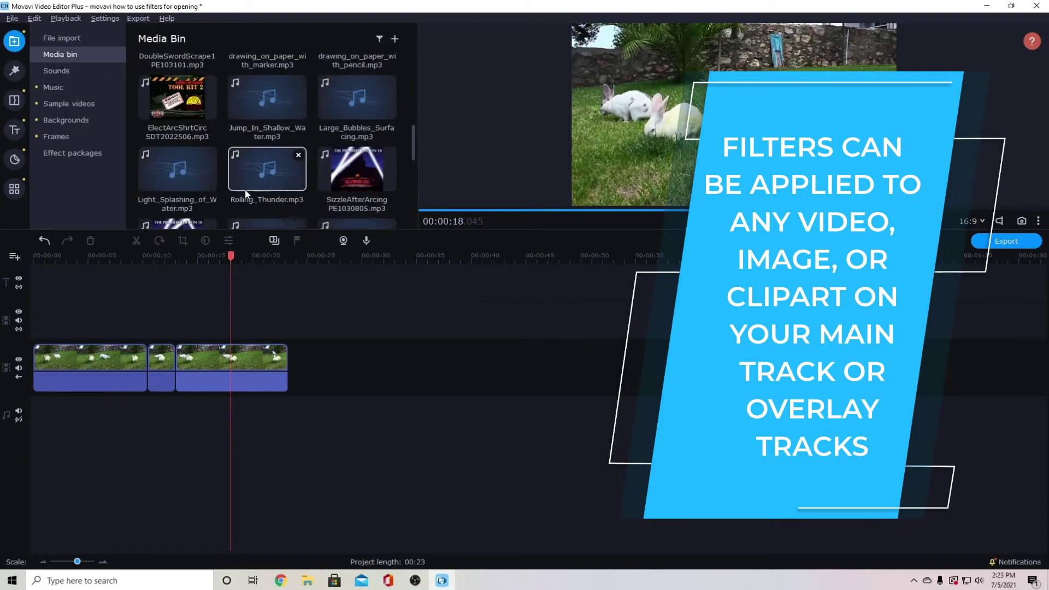
Place POW.png on the overlay track near 00:00:15 and view the color adjustment tools
drag(176, 120, 224, 321)
click(223, 255)
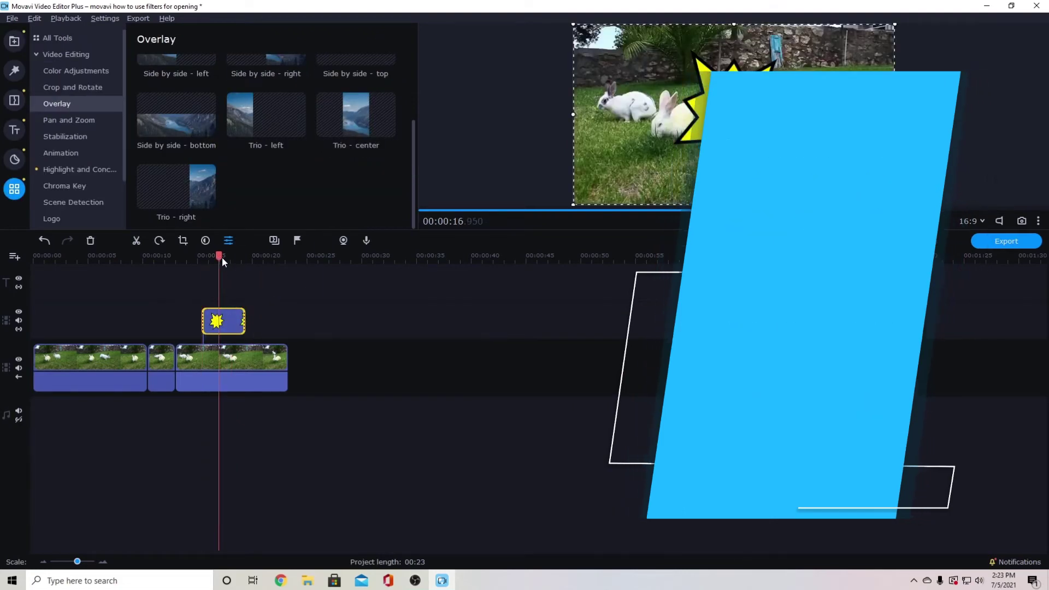
click(62, 71)
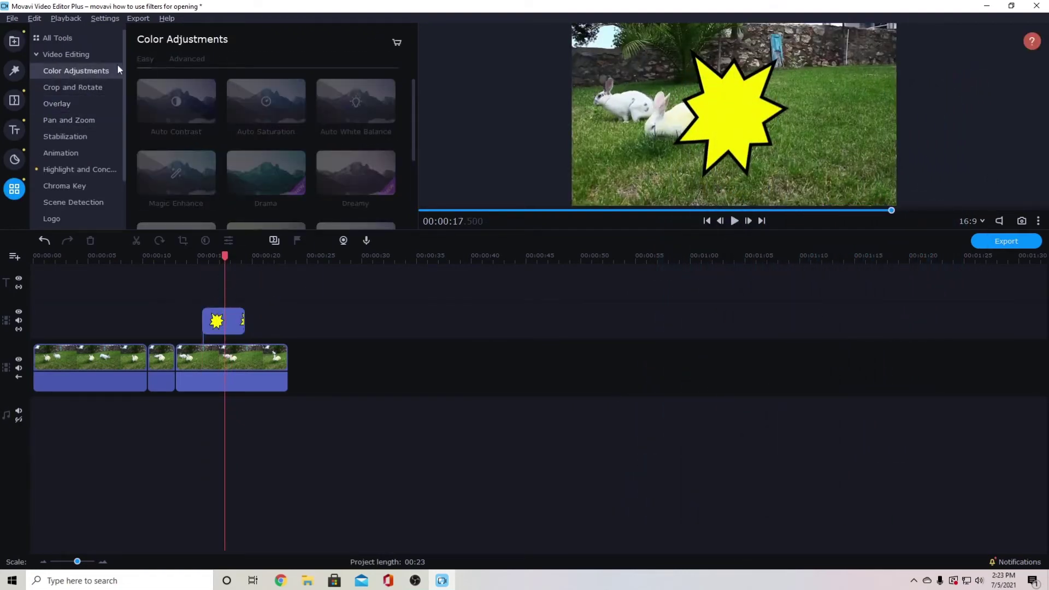
Apply the Sketch and then the Twirl filter to the star overlay and preview it
click(15, 70)
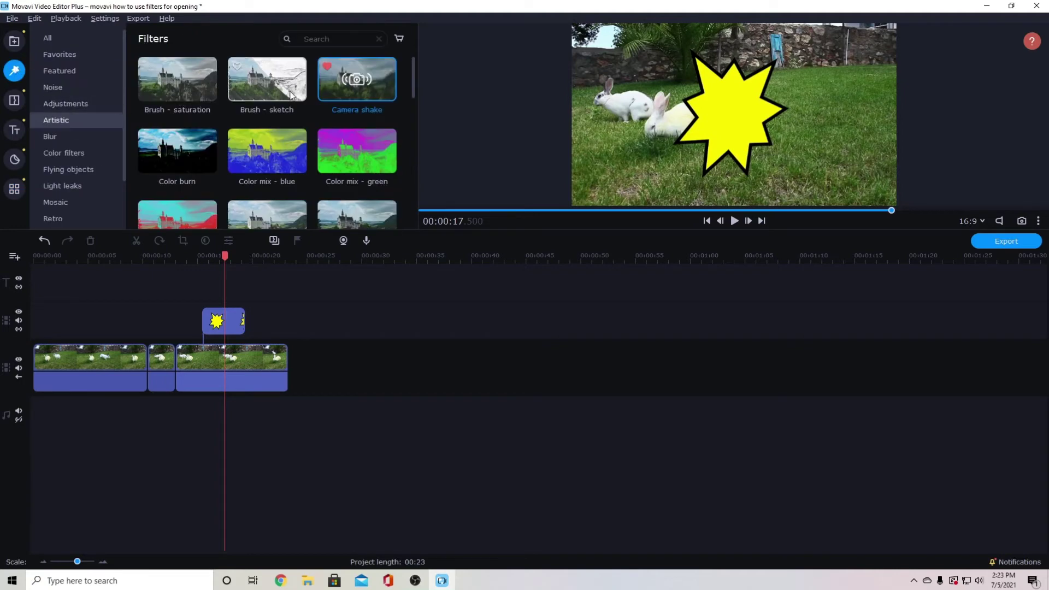
scroll(235, 115, down, 10)
mouse_move(349, 93)
mouse_down()
mouse_move(257, 334)
mouse_move(223, 321)
mouse_up()
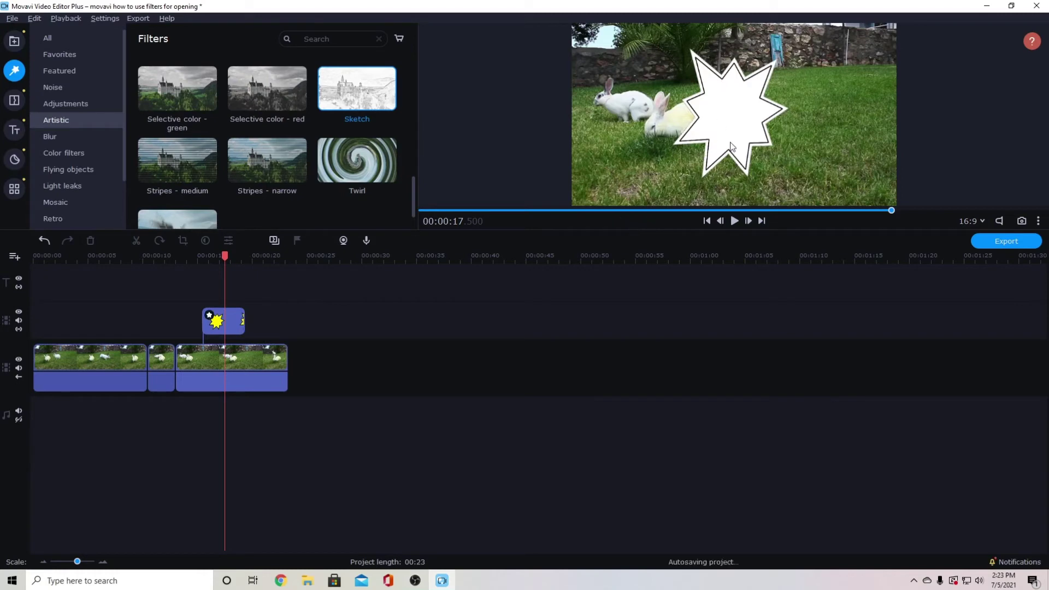
drag(350, 158, 222, 322)
click(190, 255)
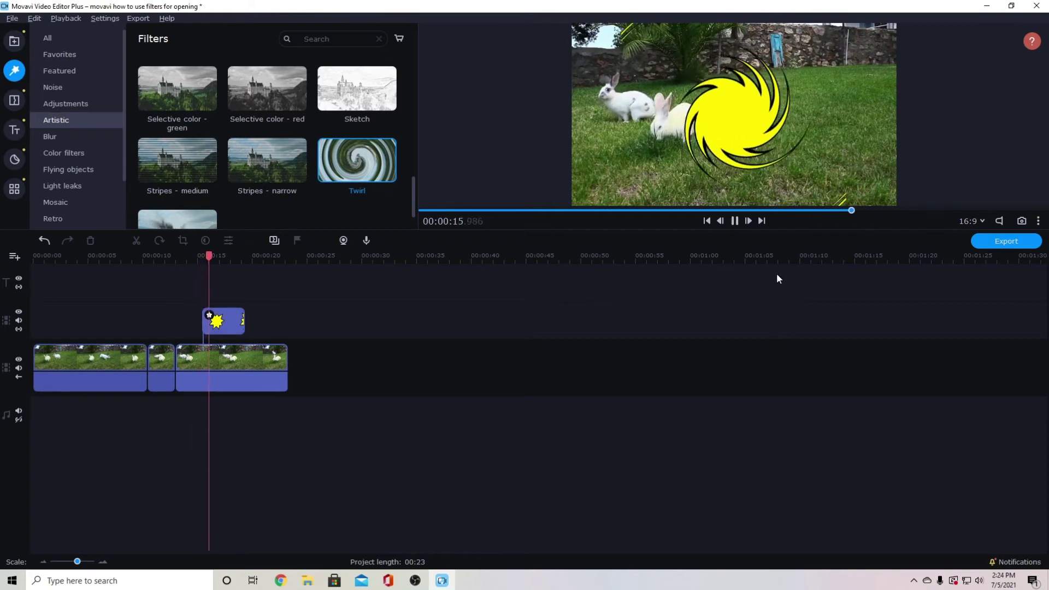
click(736, 221)
Replace the star overlay with the Diamond title and try the Sketch filter on it
click(216, 322)
key(Delete)
click(14, 129)
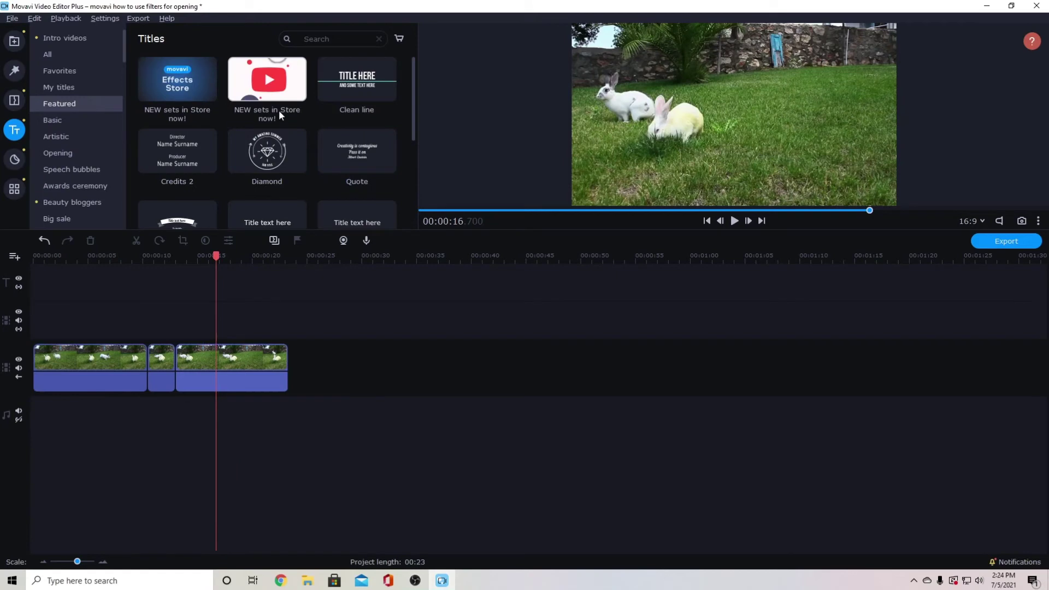
drag(268, 164, 182, 281)
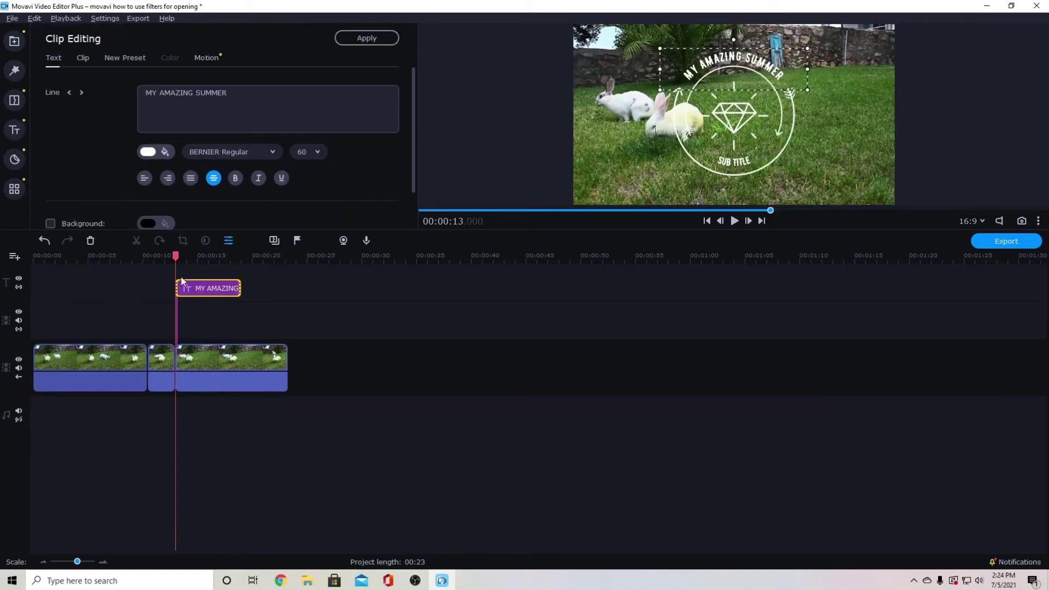
click(14, 70)
mouse_move(355, 87)
mouse_down()
mouse_move(206, 283)
mouse_move(190, 289)
mouse_move(221, 186)
mouse_up()
Place the ^_^ smiley sticker after the title and check its settings
click(14, 159)
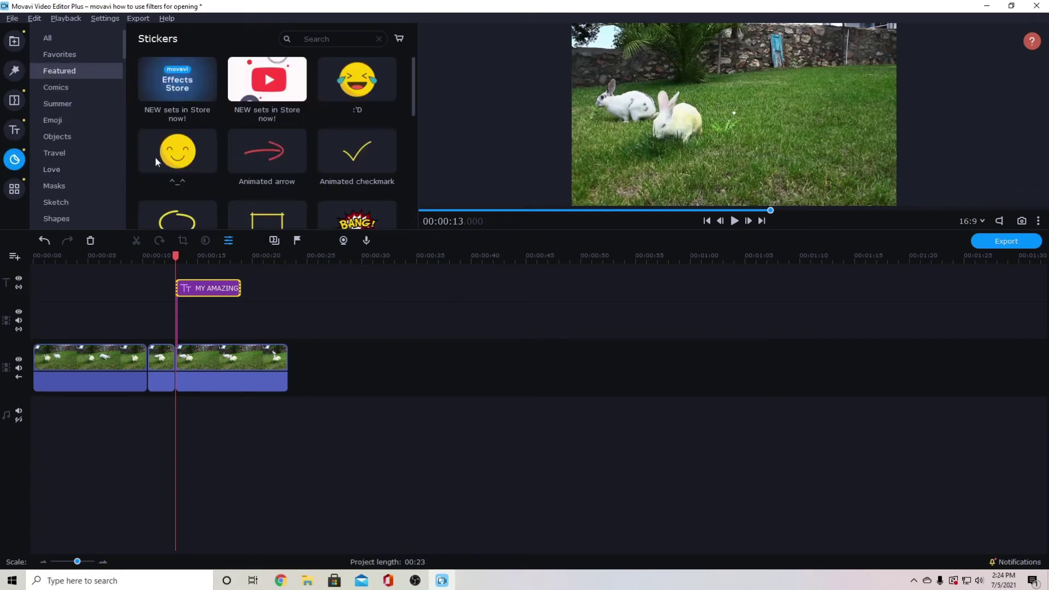
mouse_move(177, 151)
mouse_down()
mouse_move(255, 247)
mouse_move(251, 289)
mouse_up()
double_click(251, 288)
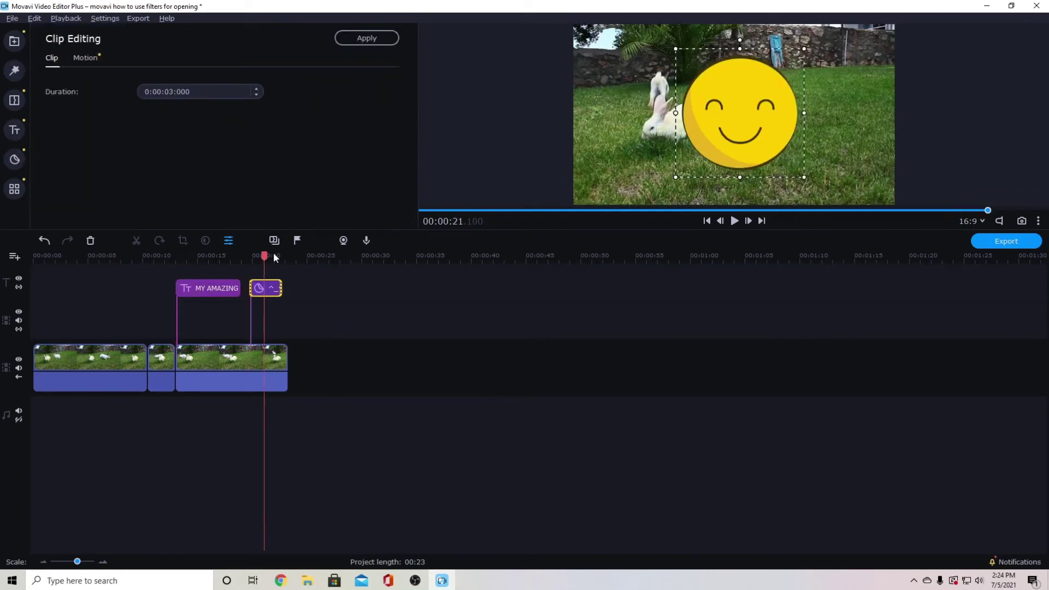
click(14, 126)
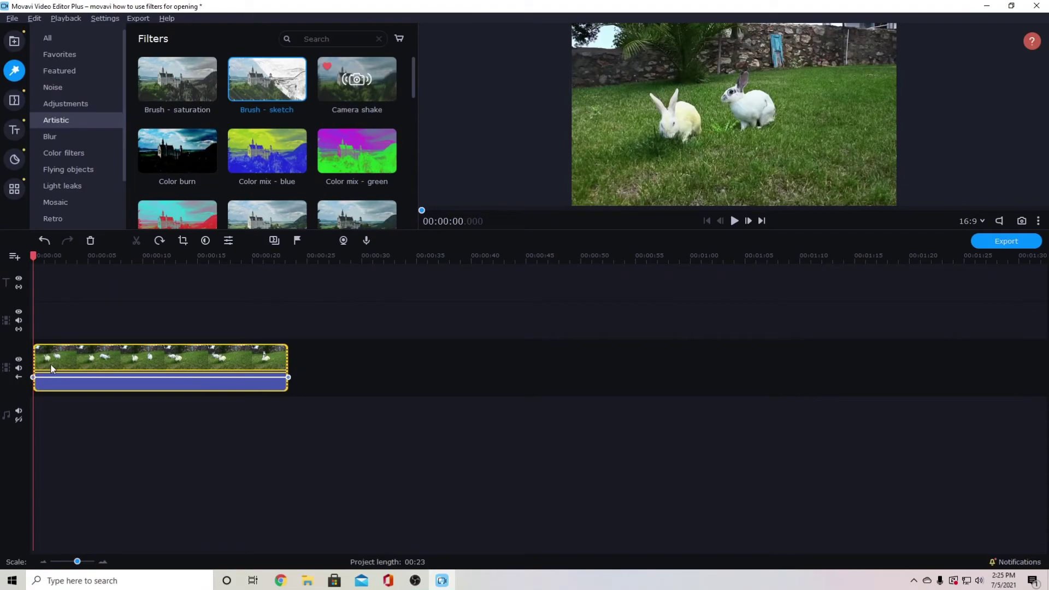
Split the bunny clip at 1.8 s and apply Brush - sketch to the opening piece, then undo
click(52, 365)
click(136, 240)
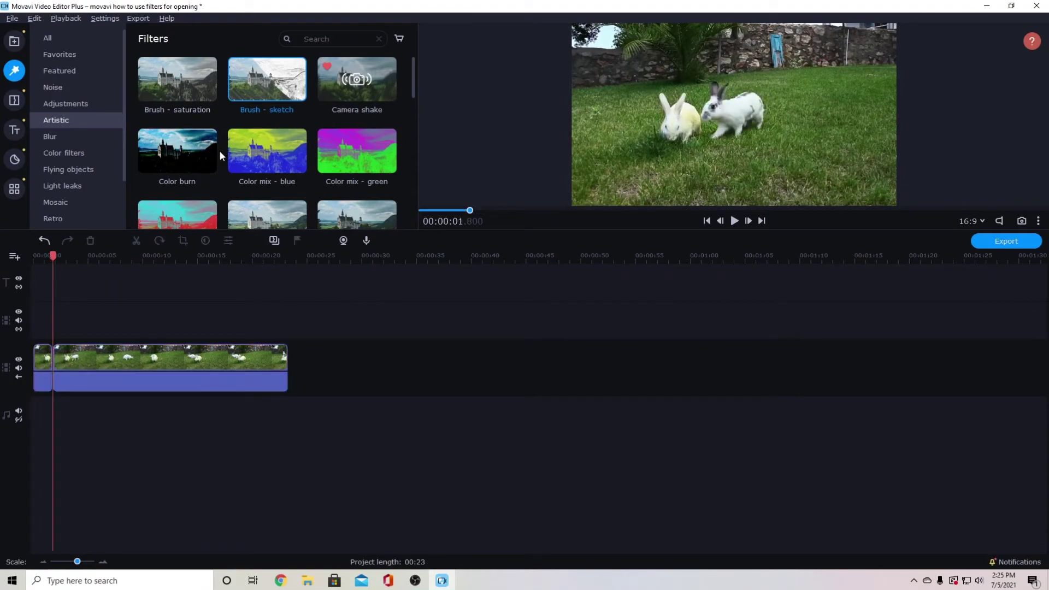
mouse_move(255, 84)
mouse_down()
mouse_move(71, 390)
mouse_move(46, 365)
mouse_up()
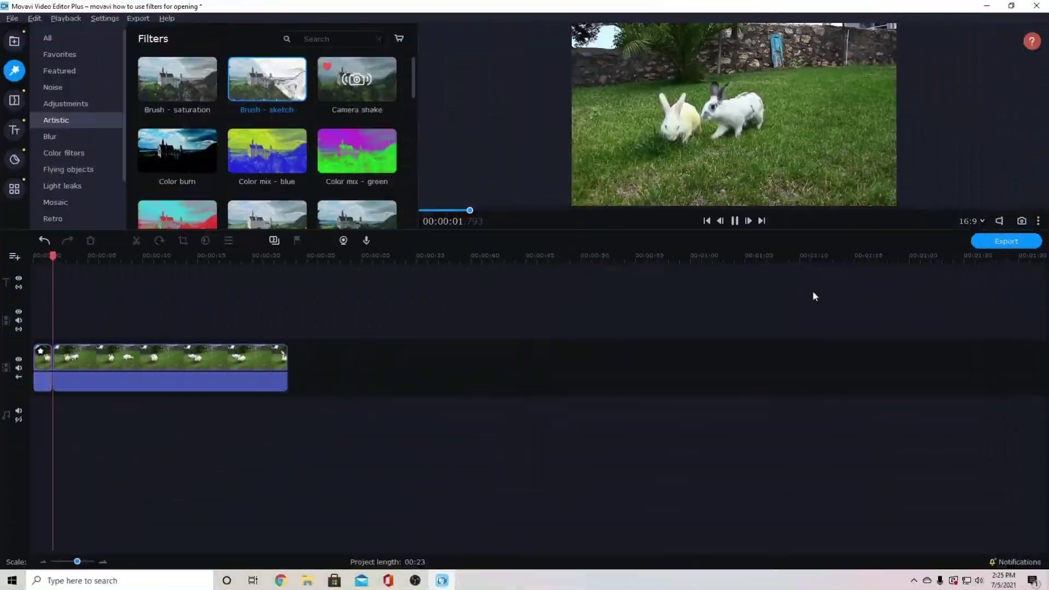
click(47, 239)
Try the Brush - saturation filter on the clip and preview the intro
mouse_move(177, 80)
mouse_down()
mouse_move(82, 366)
mouse_move(49, 369)
mouse_up()
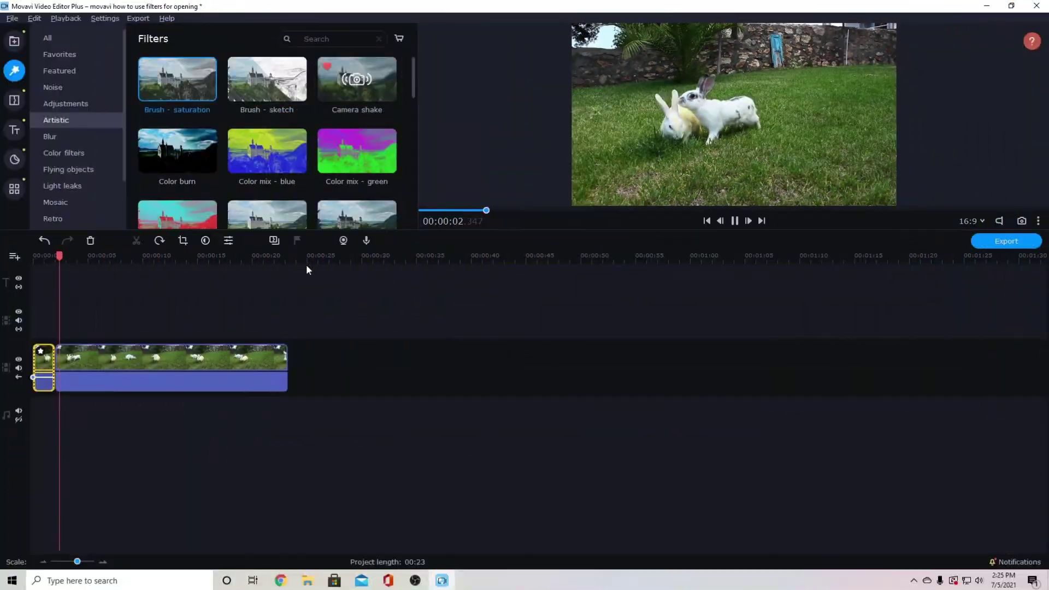
click(734, 221)
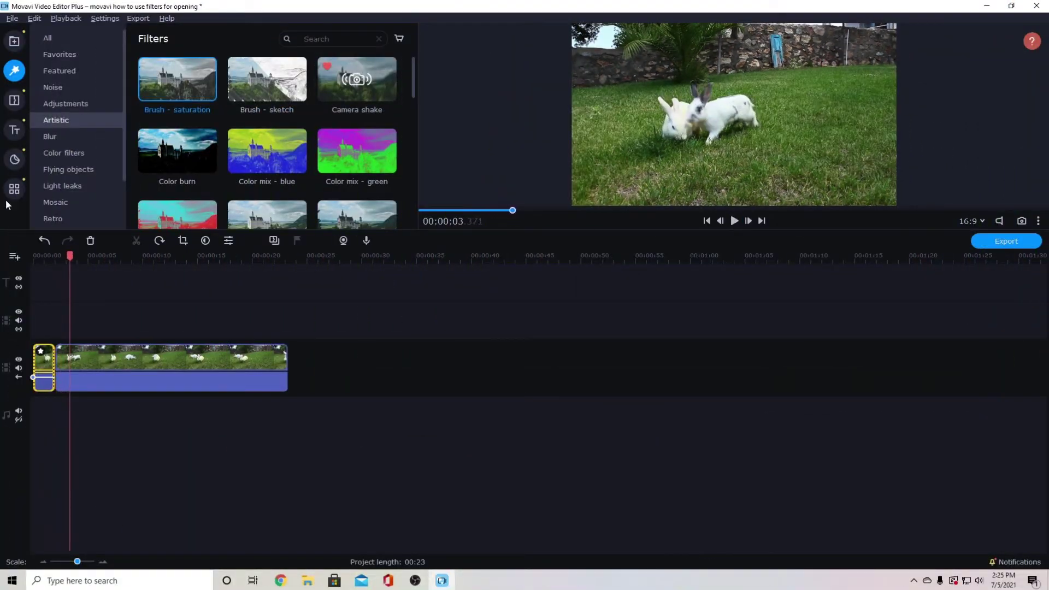
click(15, 128)
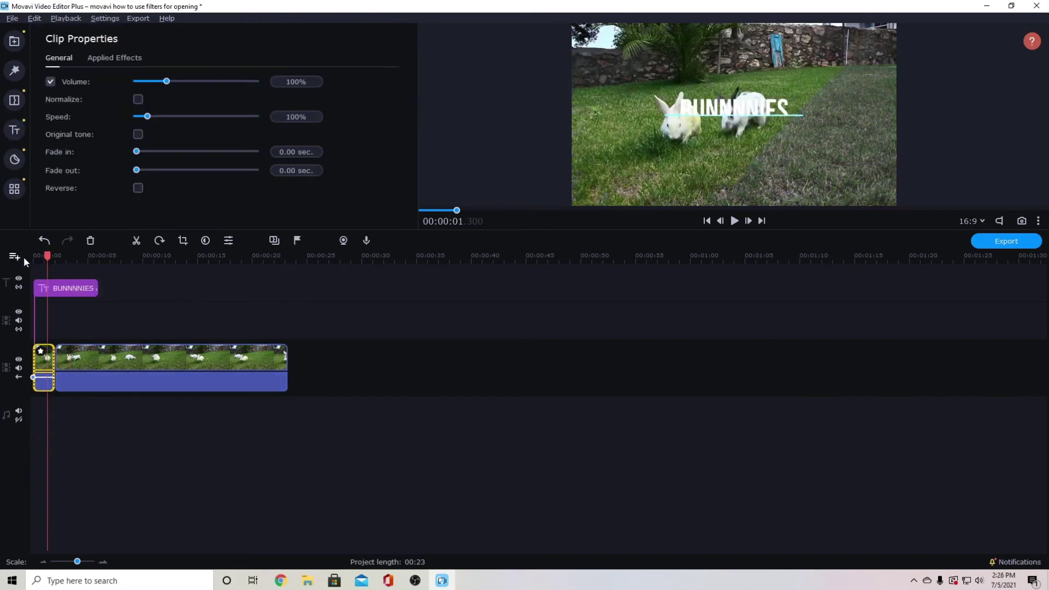
click(734, 221)
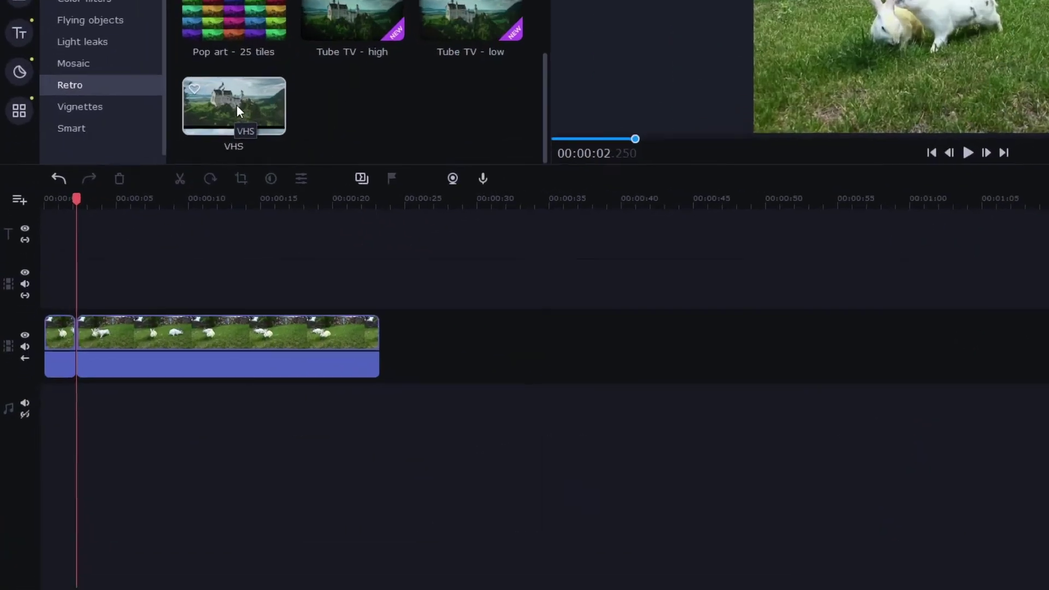
Apply the VHS filter to the bunny clip and add a Glitch 3 transition after the intro, then preview
drag(176, 188, 38, 369)
drag(77, 302, 77, 303)
click(25, 198)
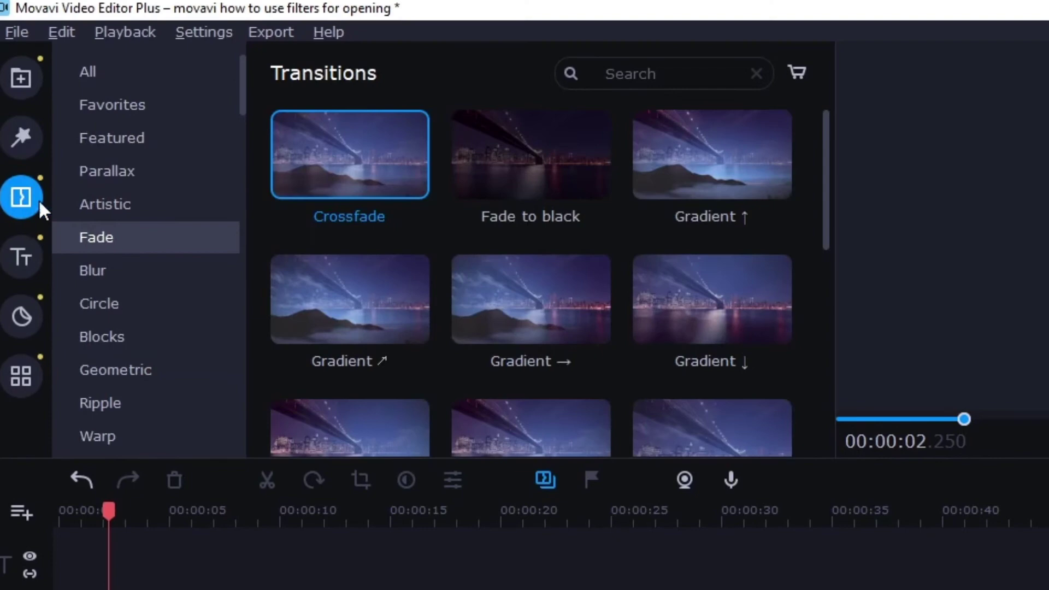
click(103, 205)
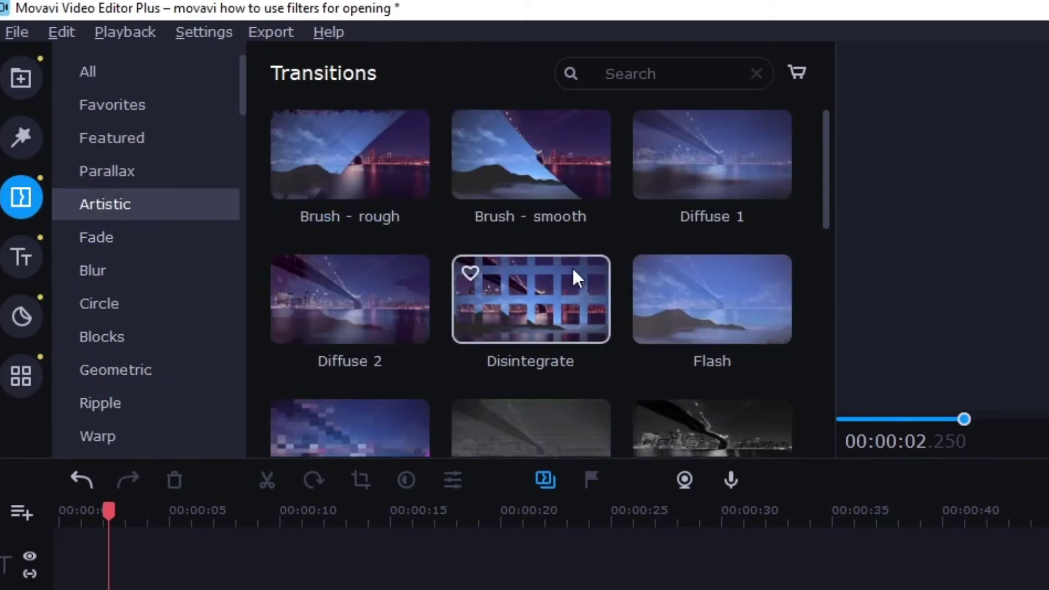
scroll(670, 266, down, 2)
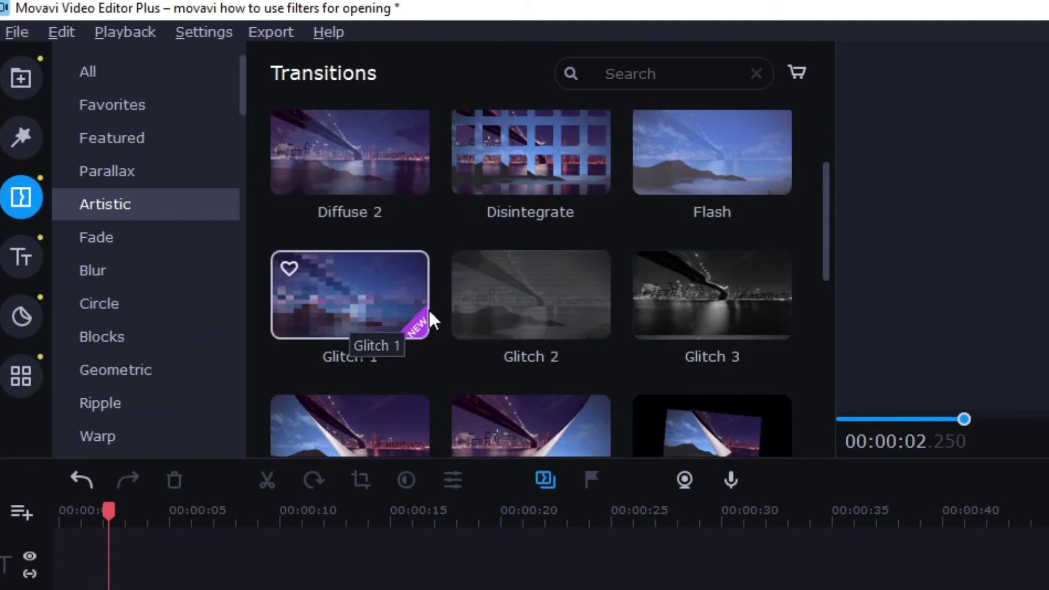
drag(508, 319, 503, 389)
drag(714, 312, 109, 589)
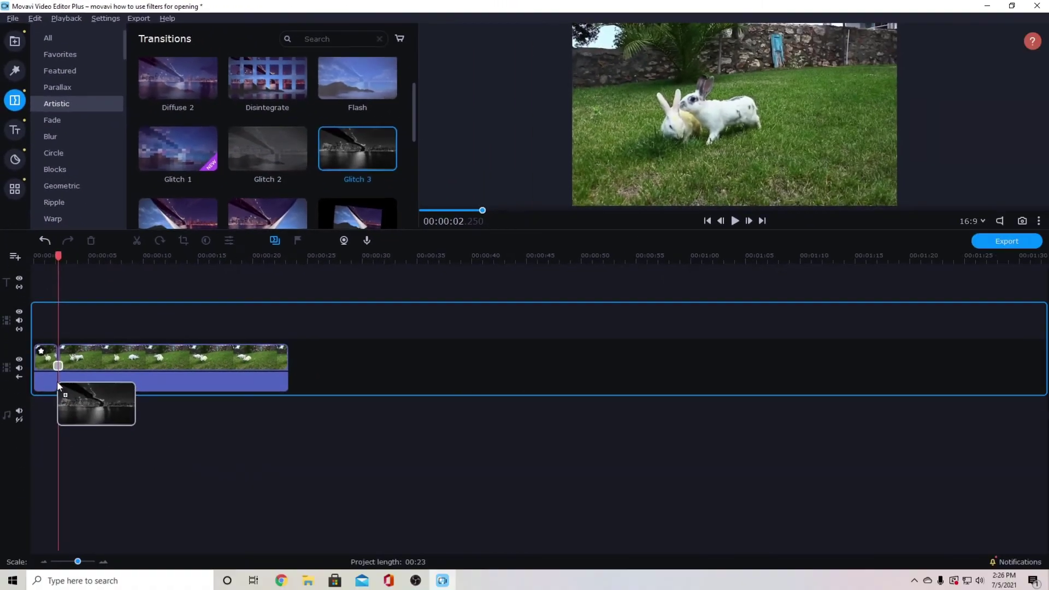
click(735, 221)
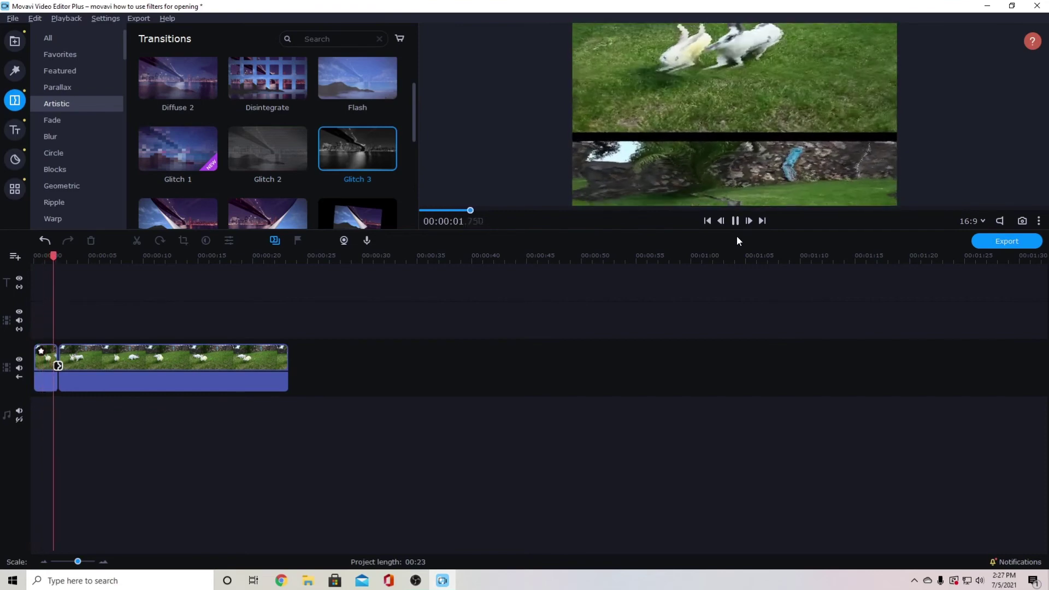
key(space)
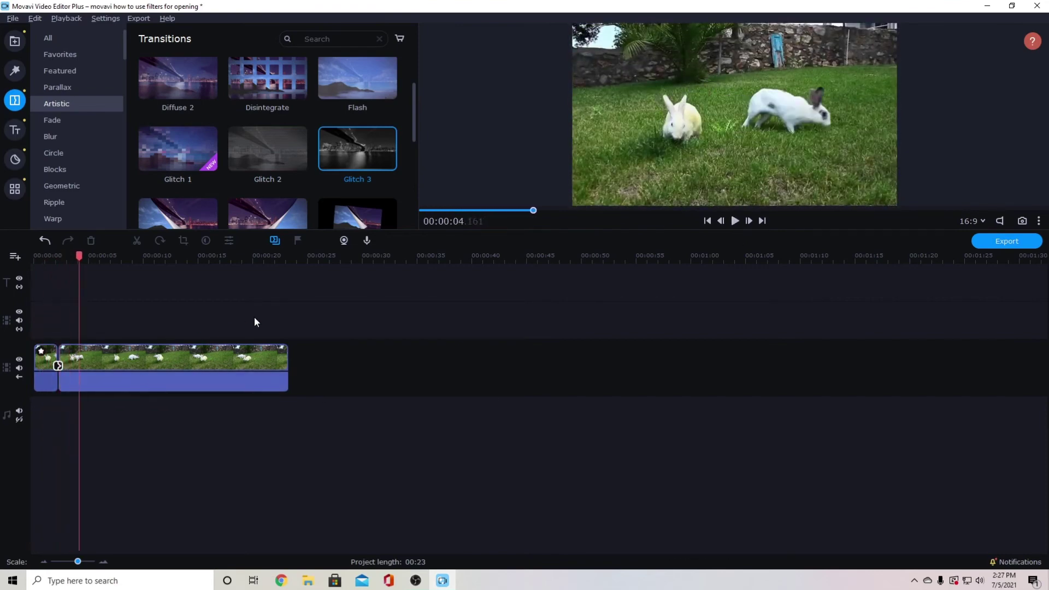
Browse the Media Bin and built-in sound effects, and drop a static sound on the audio track
click(14, 41)
click(53, 69)
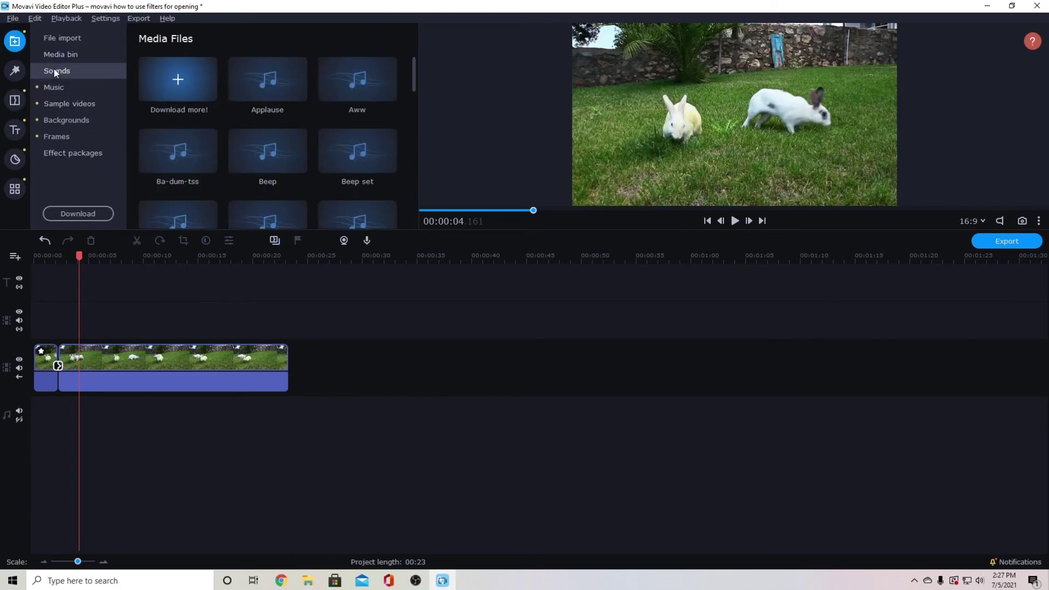
click(96, 37)
click(61, 54)
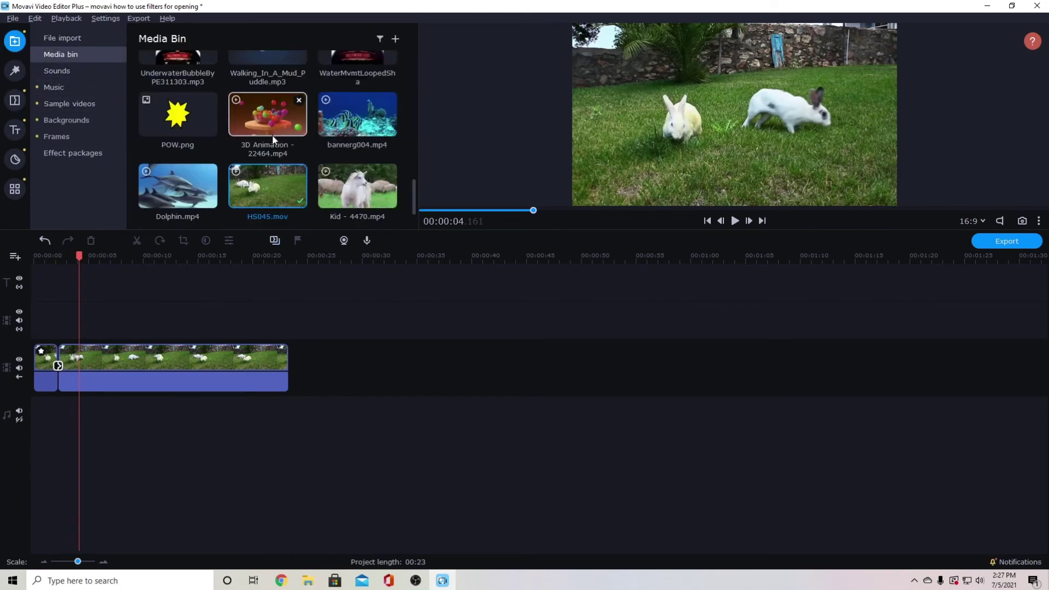
scroll(271, 134, down, 1)
drag(358, 136, 44, 403)
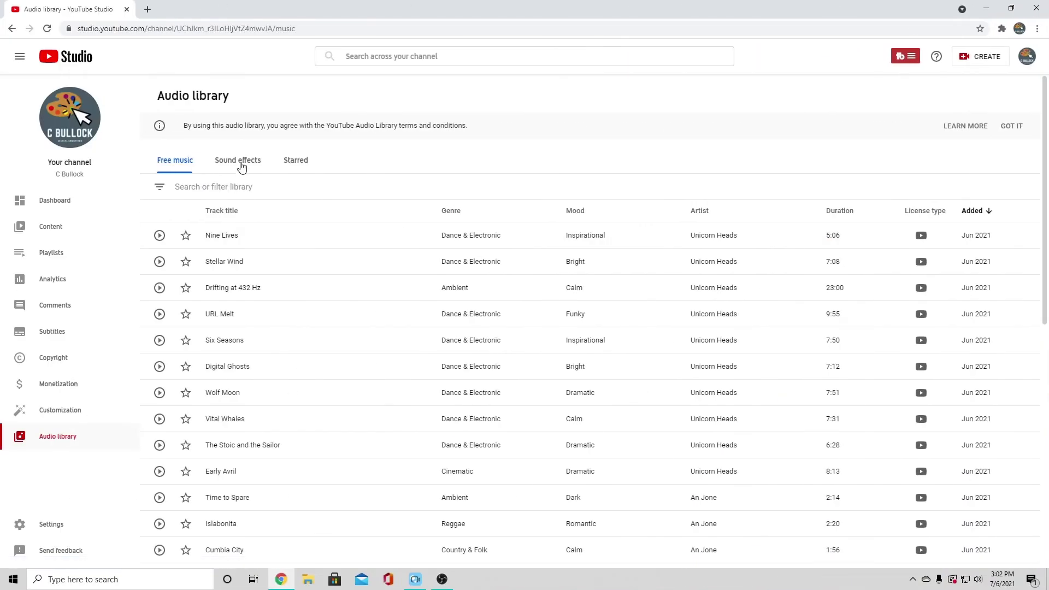
Filter sound effects by 'static' and place Tweeter Electric Static on the audio track
click(242, 166)
click(230, 185)
text(static)
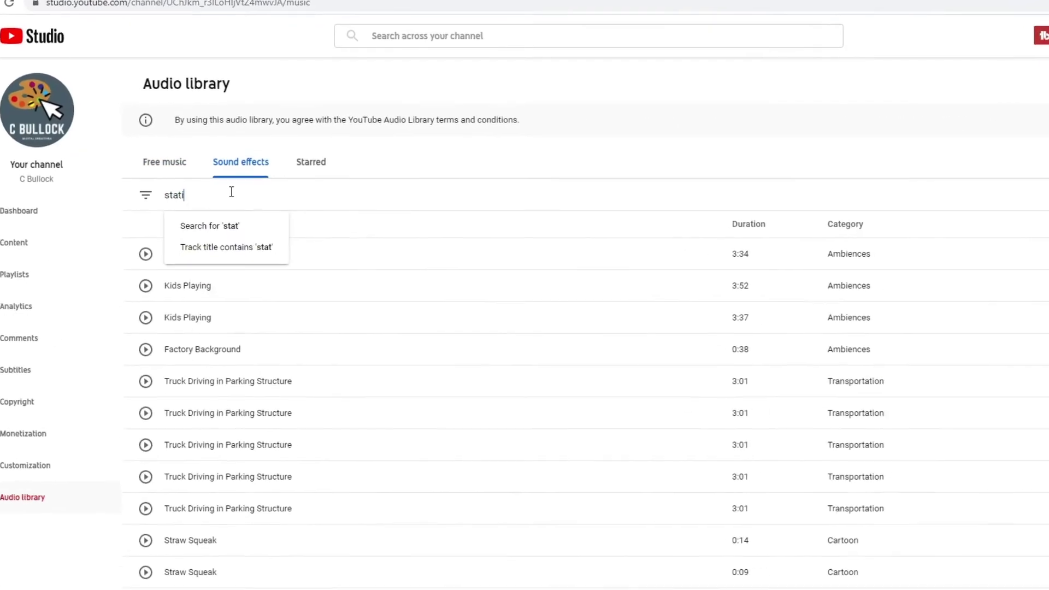
key(Return)
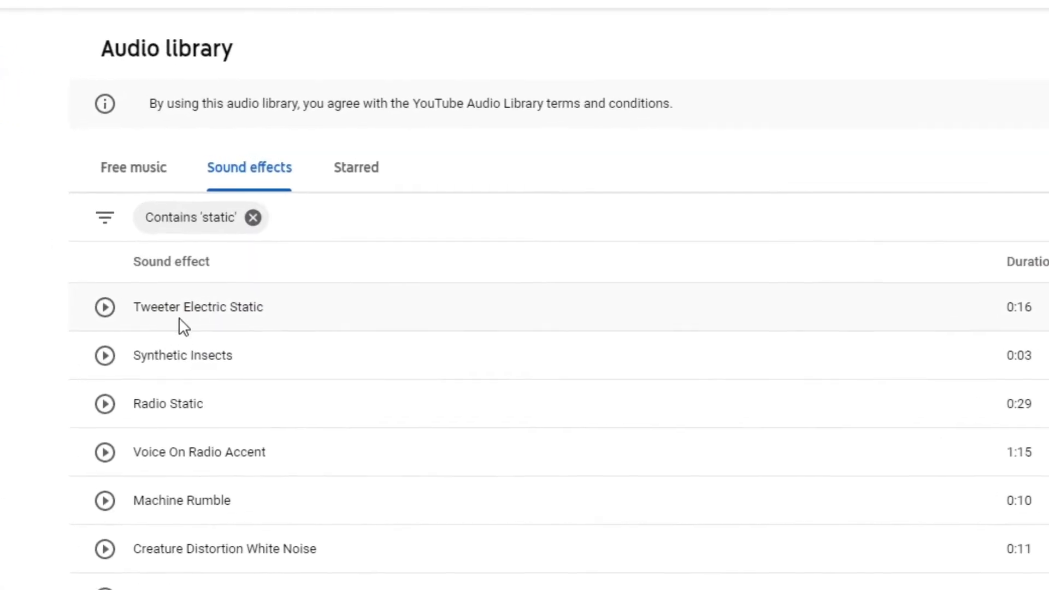
drag(511, 316, 71, 414)
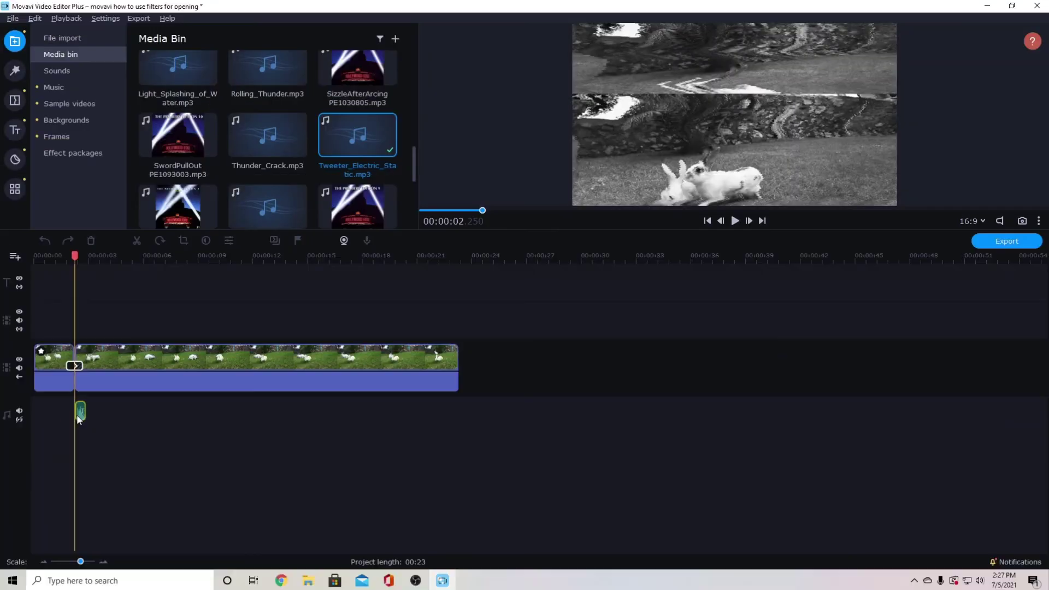
Zoom to quarter-second detail, move the static sound to 0:00 and stretch it to about 2.75 s
click(108, 559)
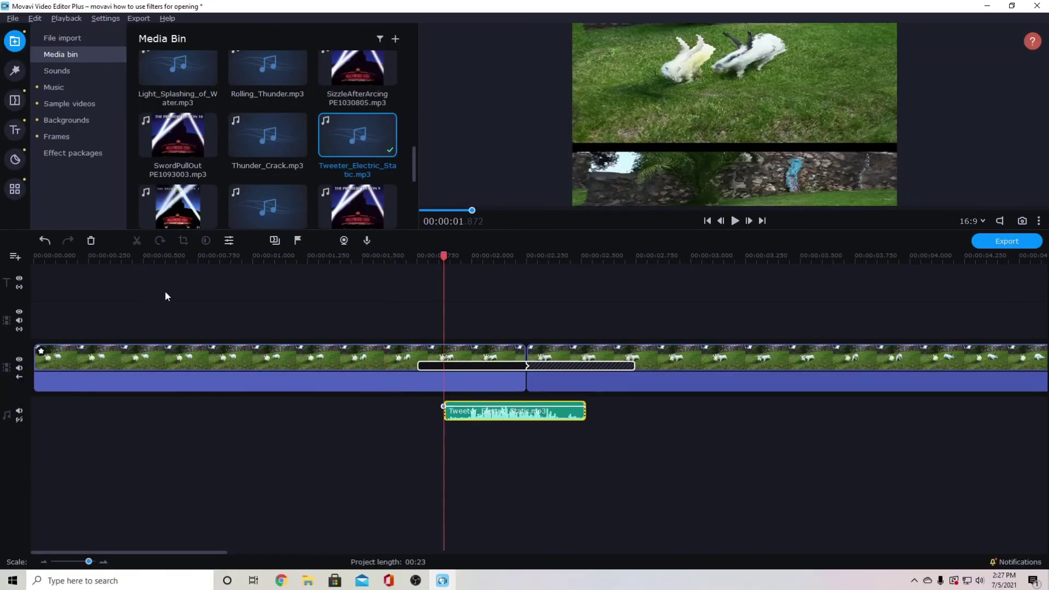
drag(496, 419, 87, 419)
click(195, 413)
drag(195, 413, 632, 414)
key(Home)
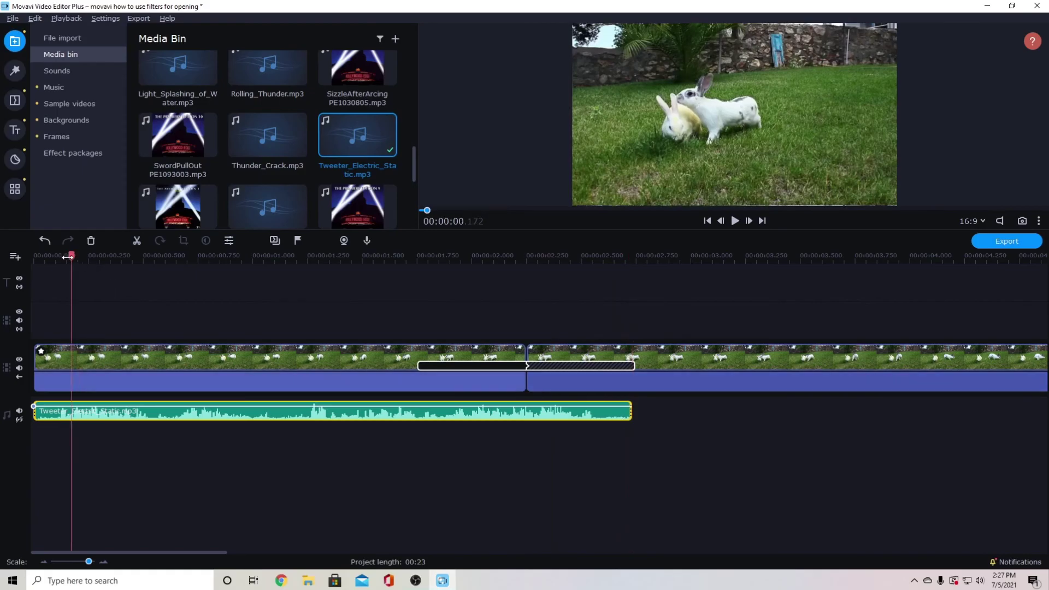